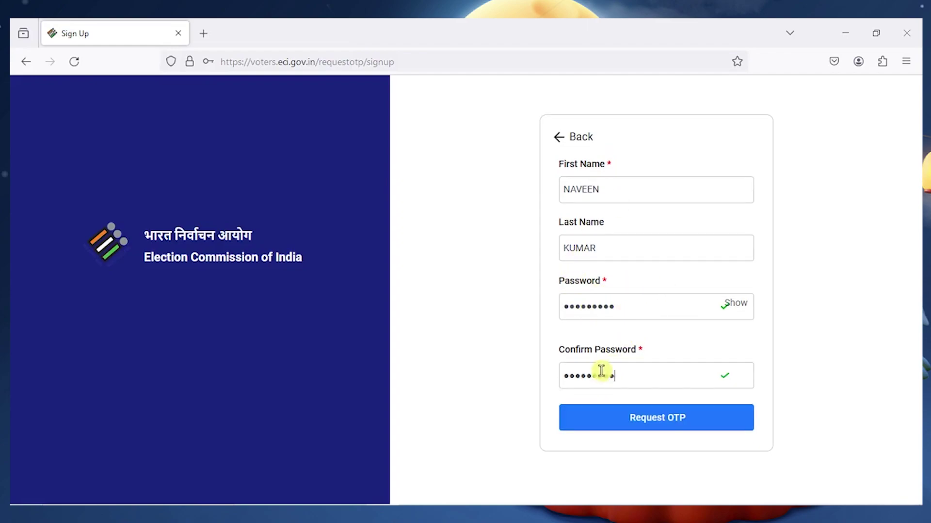
Step: Request the sign-up OTP once the name and password fields are filled
{"action": "left_click", "coordinate": [667, 424]}
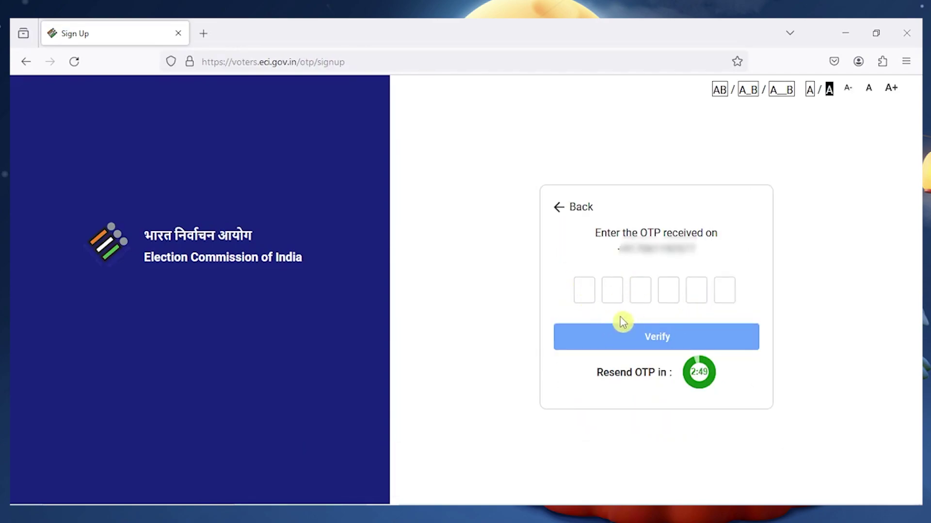
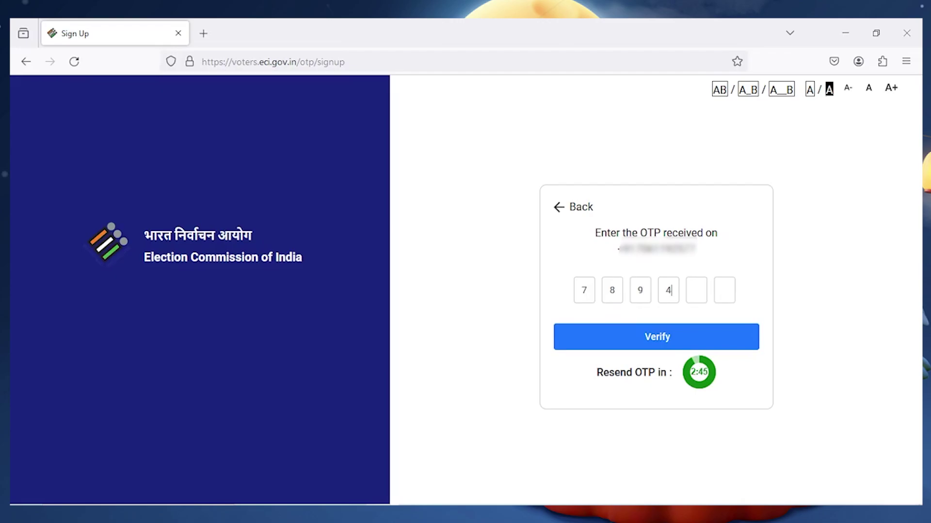
Step: Verify the sign-up OTP, then enter the mobile number, account password and captcha on Login
{"action": "left_click", "coordinate": [667, 337]}
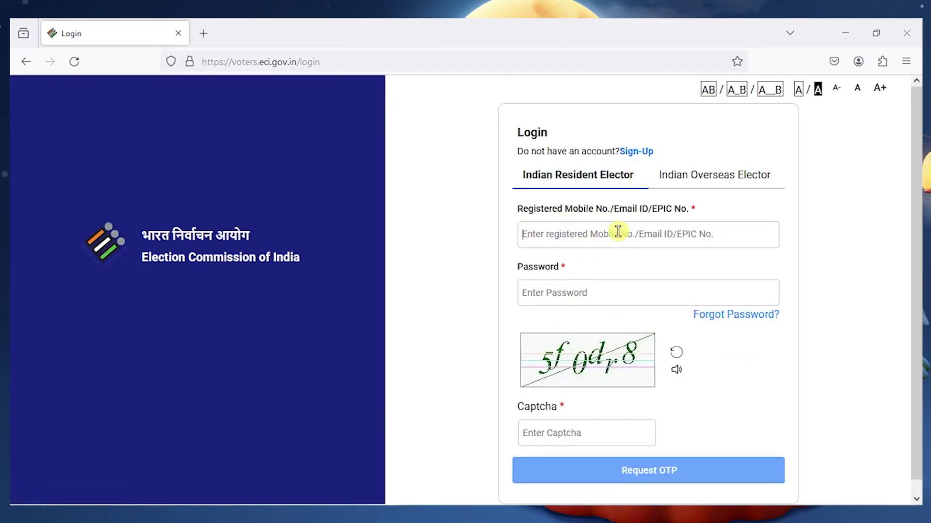
{"action": "type", "text": "78"}
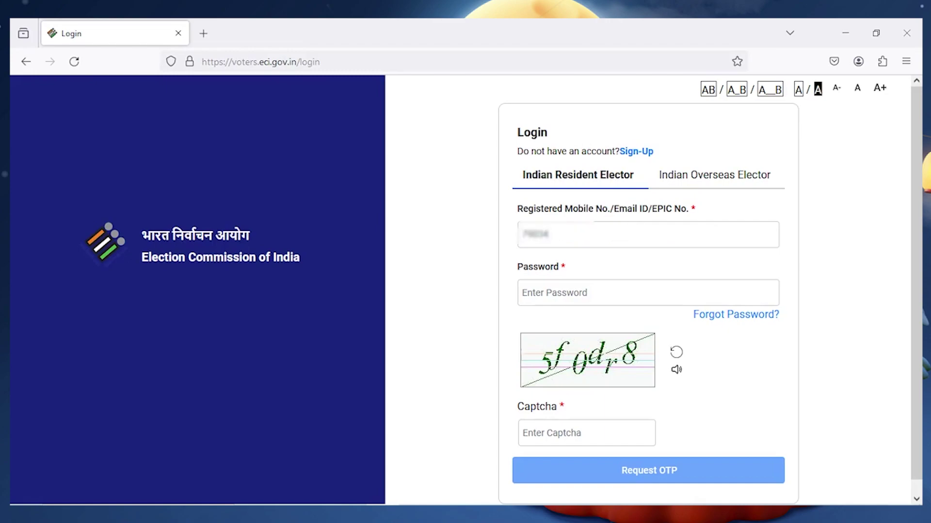
{"action": "left_click", "coordinate": [606, 290]}
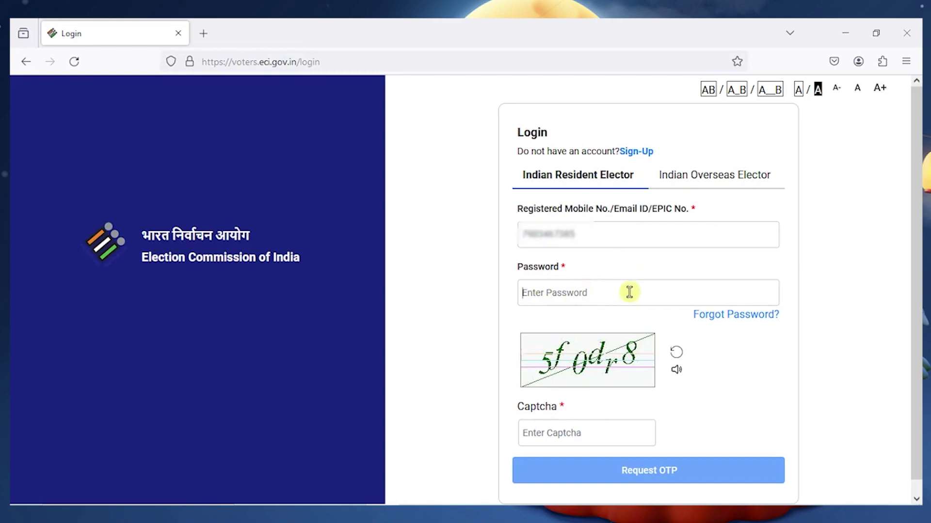
{"action": "type", "text": "a"}
{"action": "key", "text": "BackSpace"}
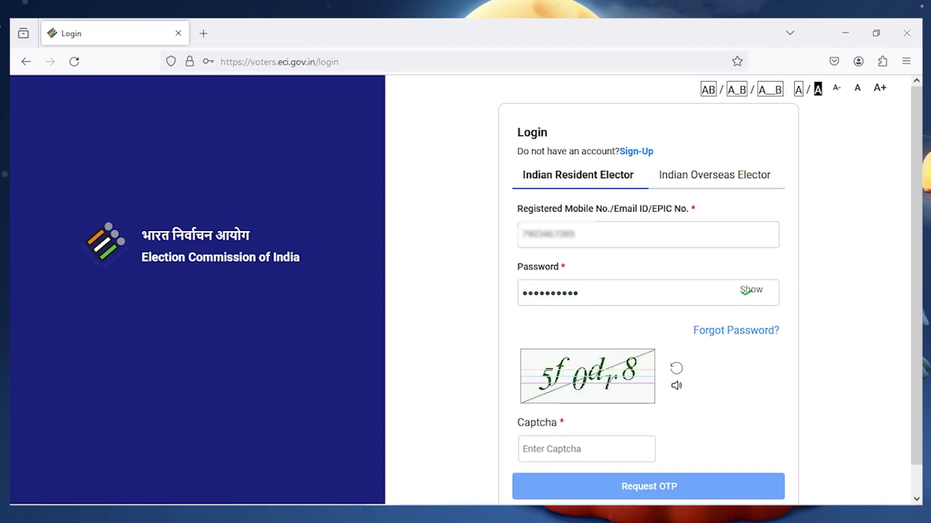
{"action": "left_click", "coordinate": [580, 443]}
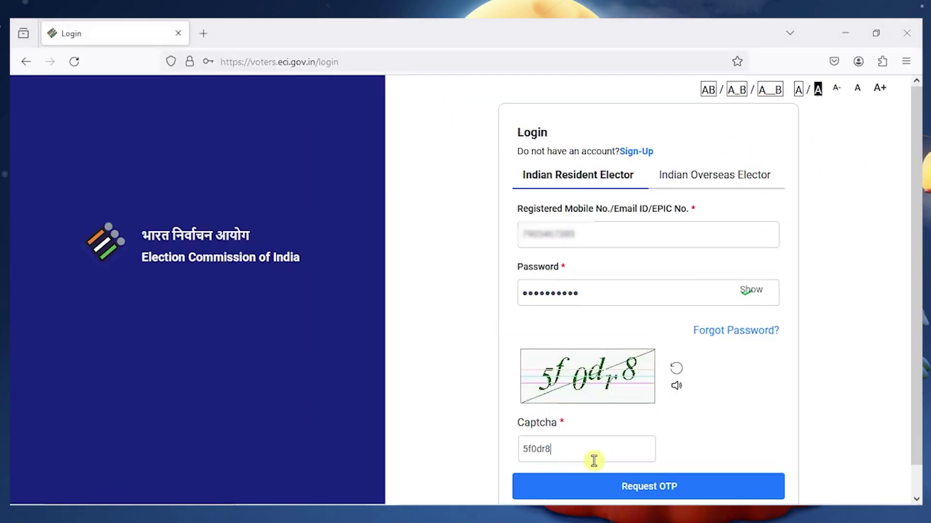
Step: Request the login OTP, enter it, and verify to log in
{"action": "left_click", "coordinate": [529, 451]}
{"action": "left_click", "coordinate": [591, 288]}
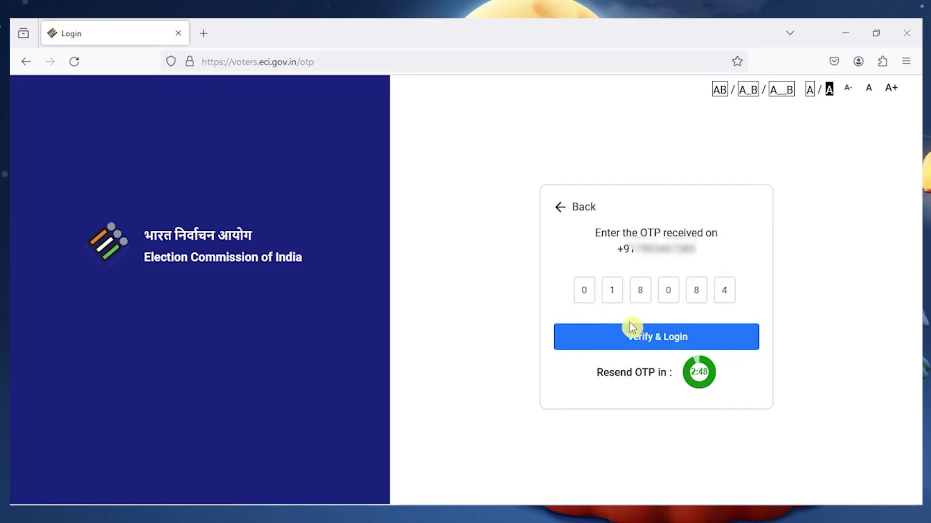
{"action": "left_click", "coordinate": [666, 343]}
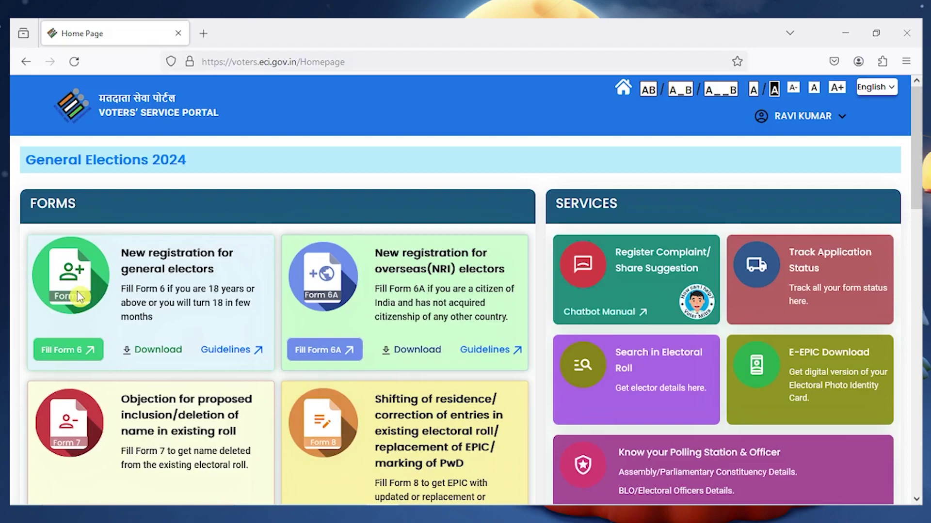
Step: Open Form 6 and choose Jharkhand as the state
{"action": "left_click", "coordinate": [62, 355]}
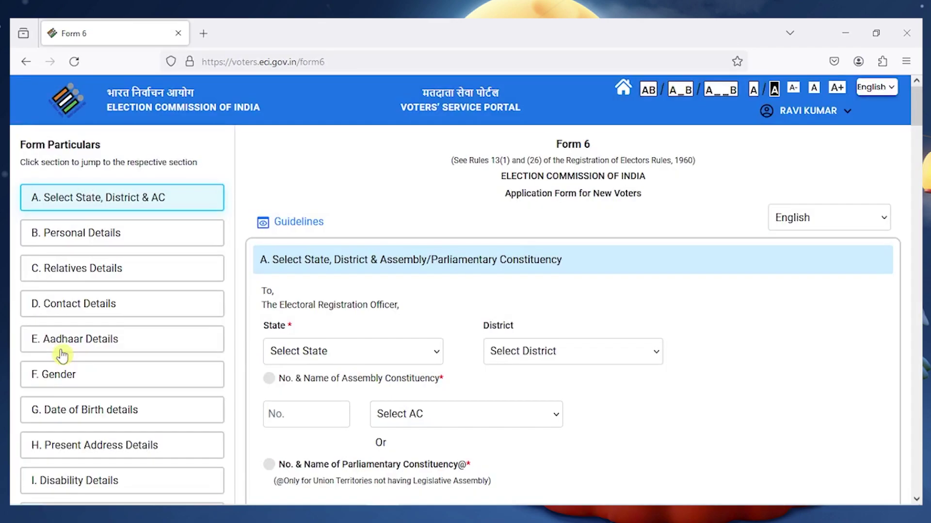
{"action": "left_click", "coordinate": [83, 200]}
{"action": "scroll", "coordinate": [77, 206], "scroll_direction": "down", "scroll_amount": 3}
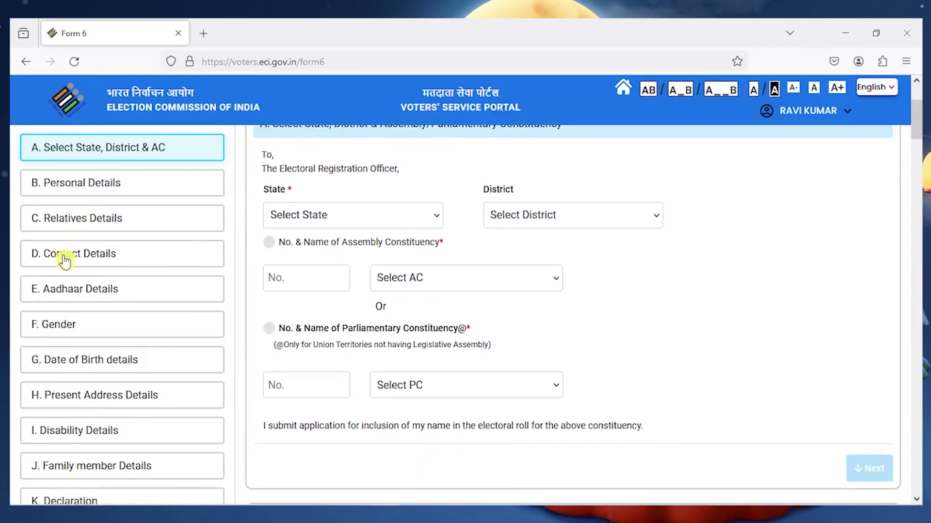
{"action": "scroll", "coordinate": [74, 290], "scroll_direction": "up", "scroll_amount": 4}
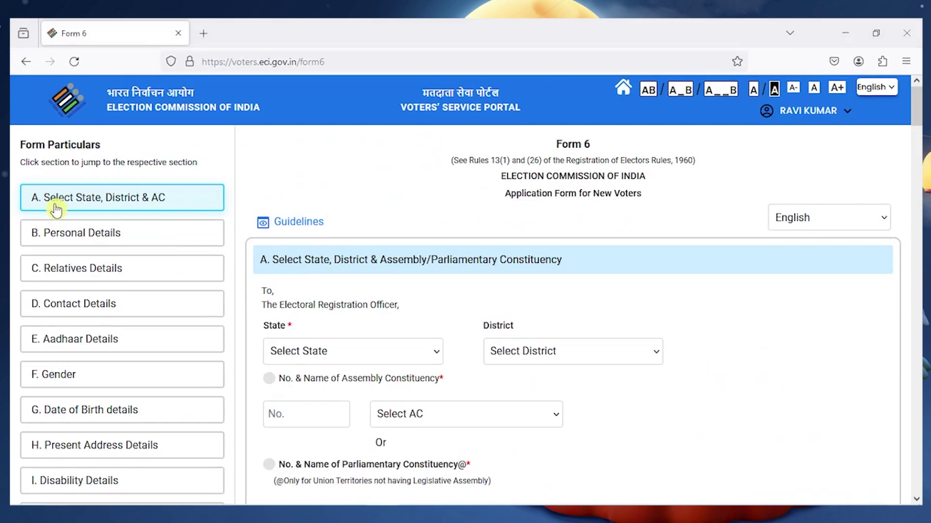
{"action": "scroll", "coordinate": [330, 291], "scroll_direction": "down", "scroll_amount": 2}
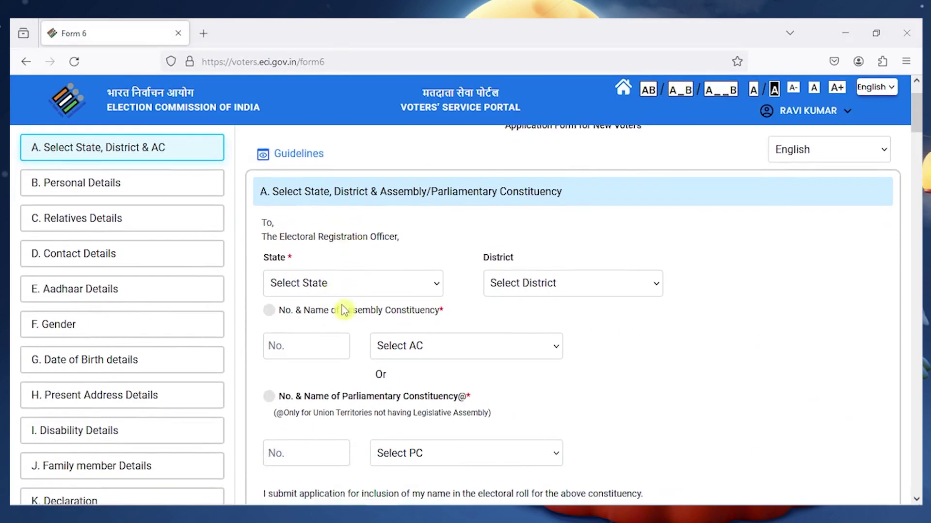
{"action": "left_click", "coordinate": [441, 290]}
{"action": "scroll", "coordinate": [339, 374], "scroll_direction": "down", "scroll_amount": 2}
{"action": "left_click", "coordinate": [299, 472]}
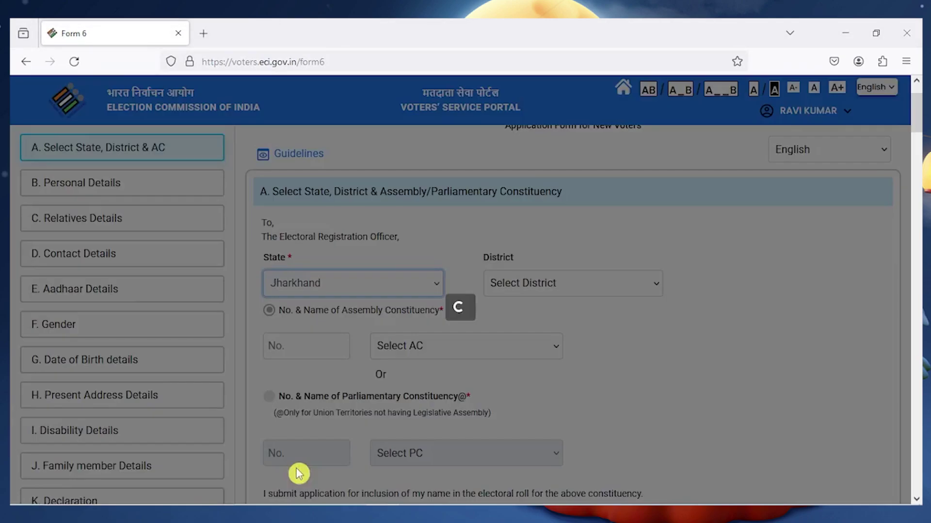
Step: Choose district Kodarma and assembly constituency 19 Kodarma, then continue to Personal Details
{"action": "left_click", "coordinate": [539, 285]}
{"action": "scroll", "coordinate": [540, 378], "scroll_direction": "down", "scroll_amount": 3}
{"action": "left_click", "coordinate": [524, 466]}
{"action": "scroll", "coordinate": [479, 364], "scroll_direction": "down", "scroll_amount": 2}
{"action": "left_click", "coordinate": [410, 393]}
{"action": "left_click", "coordinate": [416, 279]}
{"action": "left_click", "coordinate": [409, 322]}
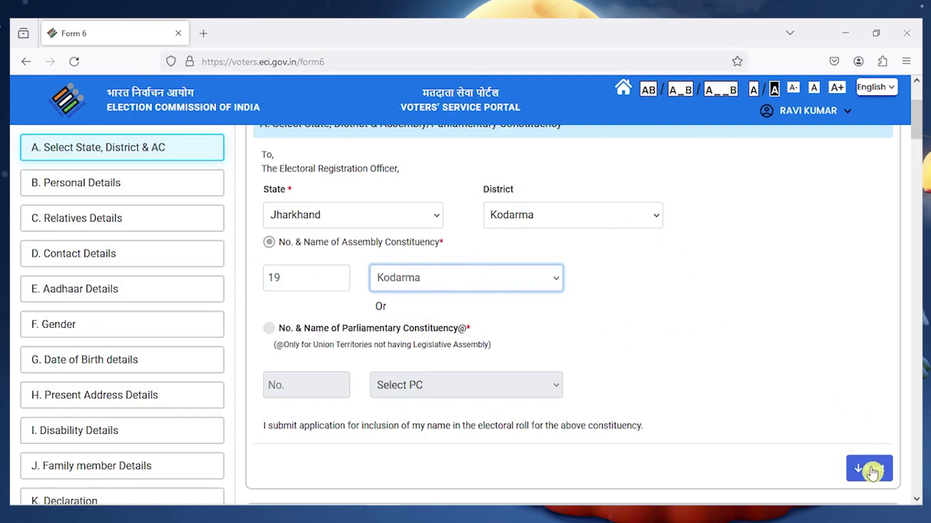
{"action": "left_click", "coordinate": [868, 468]}
{"action": "left_click", "coordinate": [401, 224]}
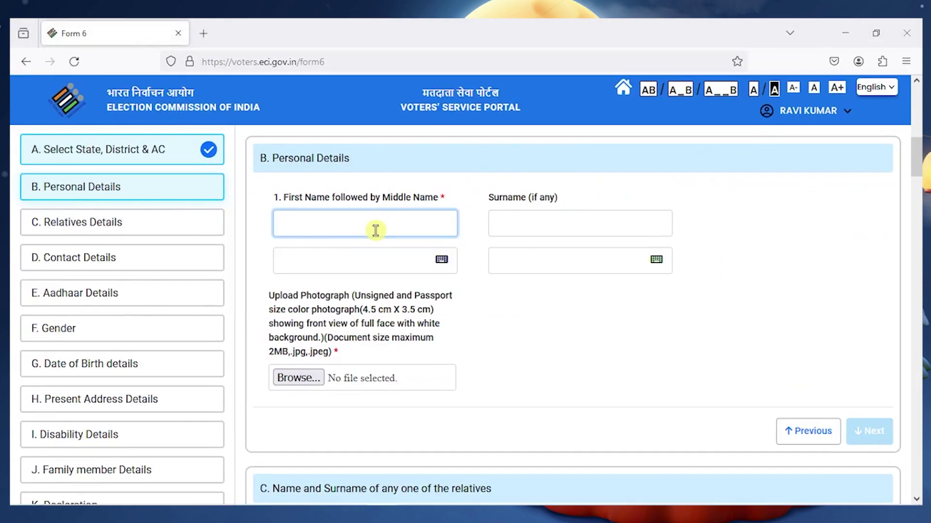
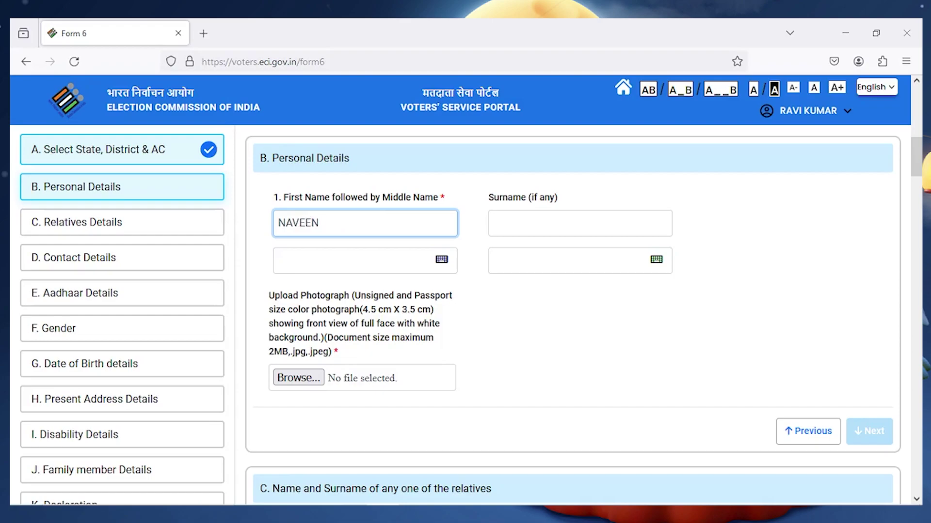
Step: Enter the applicant's first name and surname, letting the Hindi versions fill in
{"action": "key", "text": "Tab"}
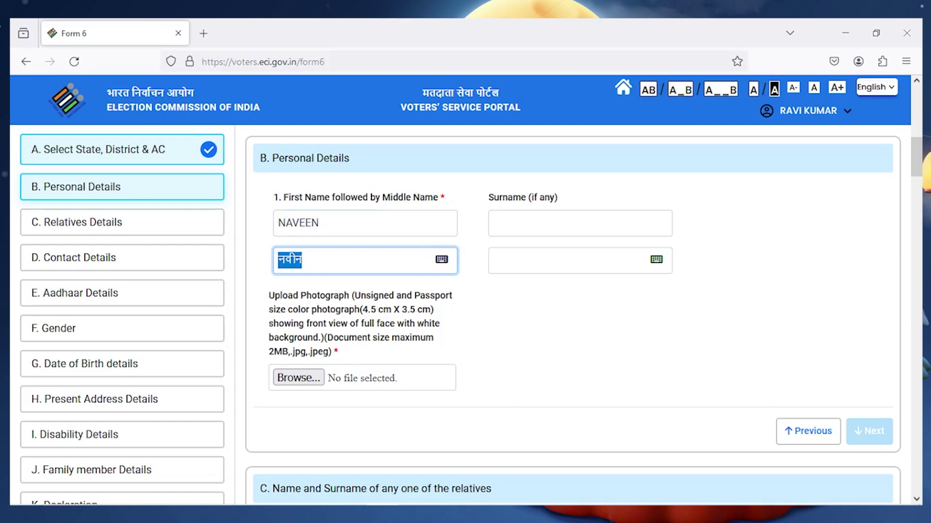
{"action": "left_click", "coordinate": [506, 221]}
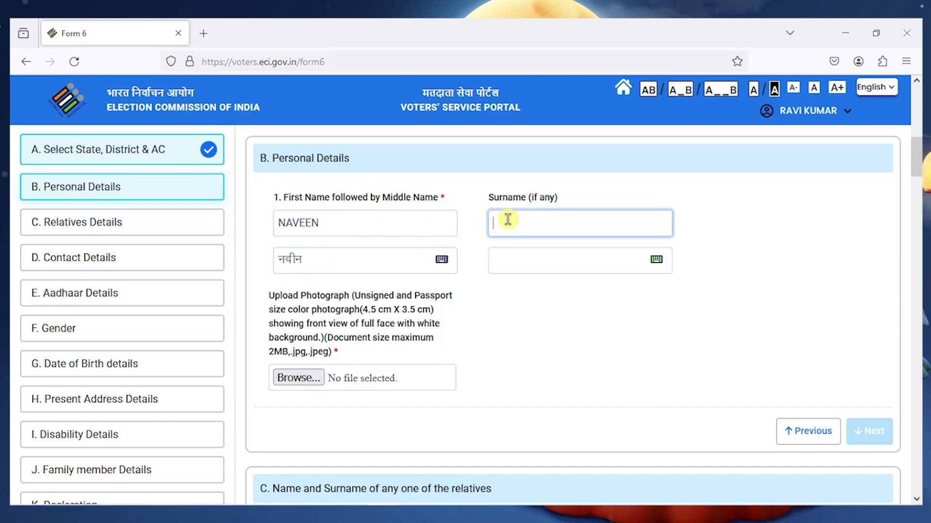
{"action": "left_click", "coordinate": [561, 262]}
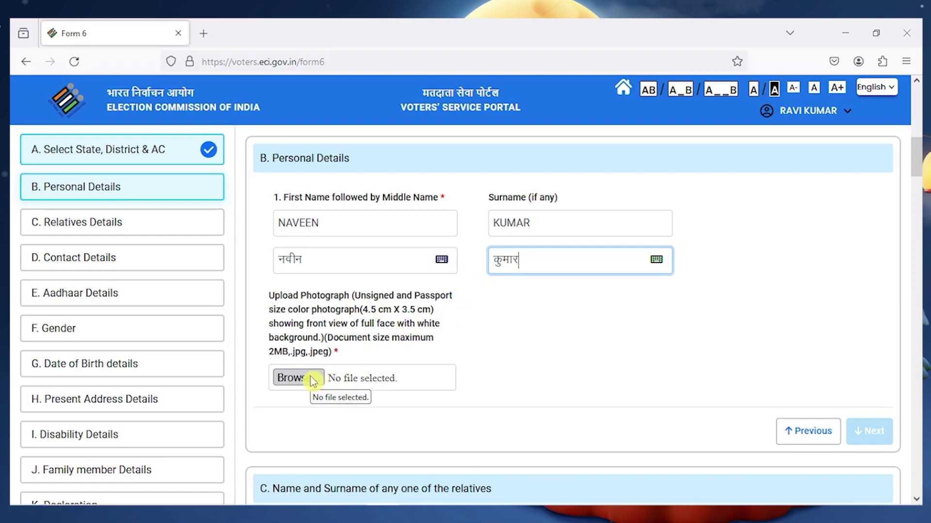
Step: Upload the applicant's photograph and confirm the face detection dialog
{"action": "left_click", "coordinate": [310, 379]}
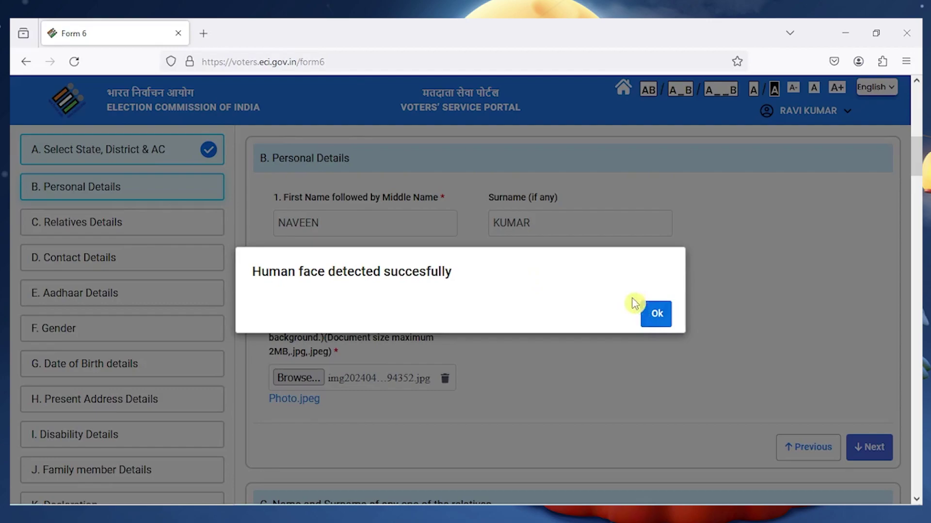
{"action": "left_click", "coordinate": [655, 314]}
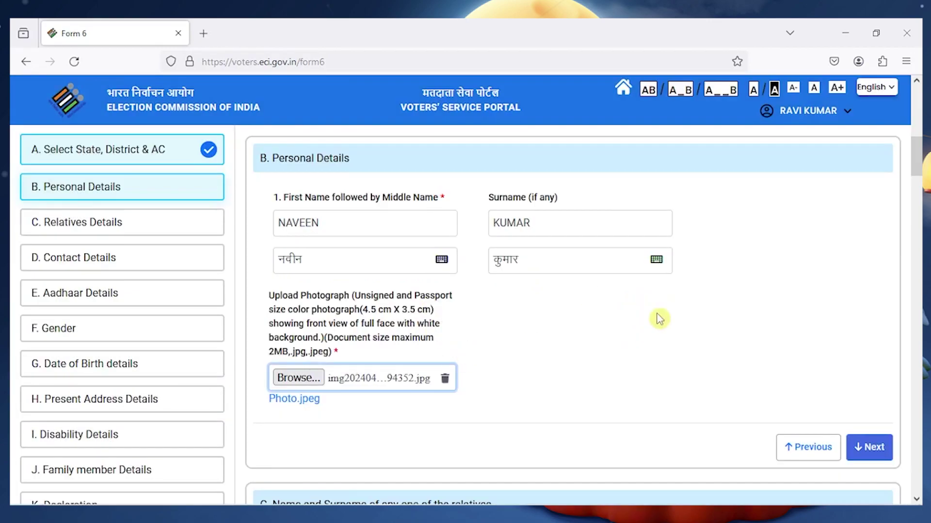
{"action": "scroll", "coordinate": [413, 318], "scroll_direction": "down", "scroll_amount": 2}
Step: In Relatives Details, choose Father and enter the father's first name
{"action": "left_click", "coordinate": [867, 380]}
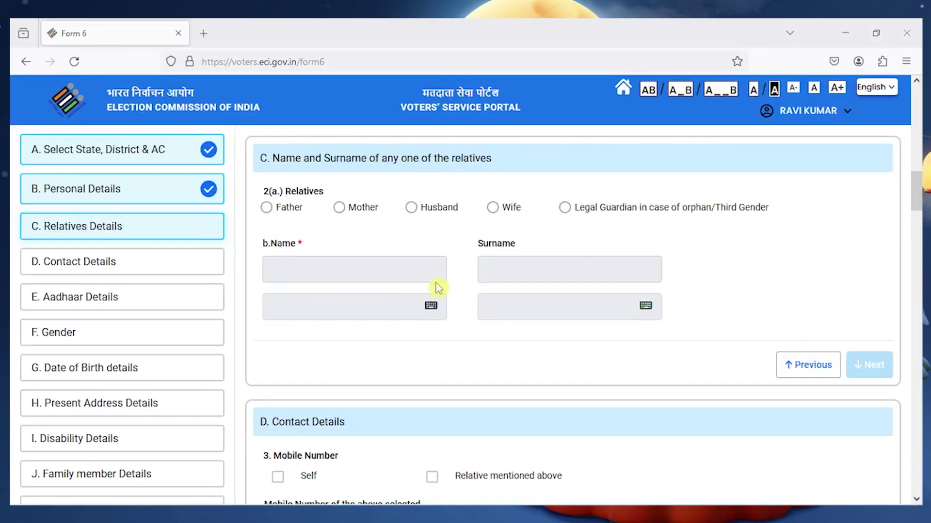
{"action": "left_click", "coordinate": [266, 207]}
{"action": "left_click", "coordinate": [349, 268]}
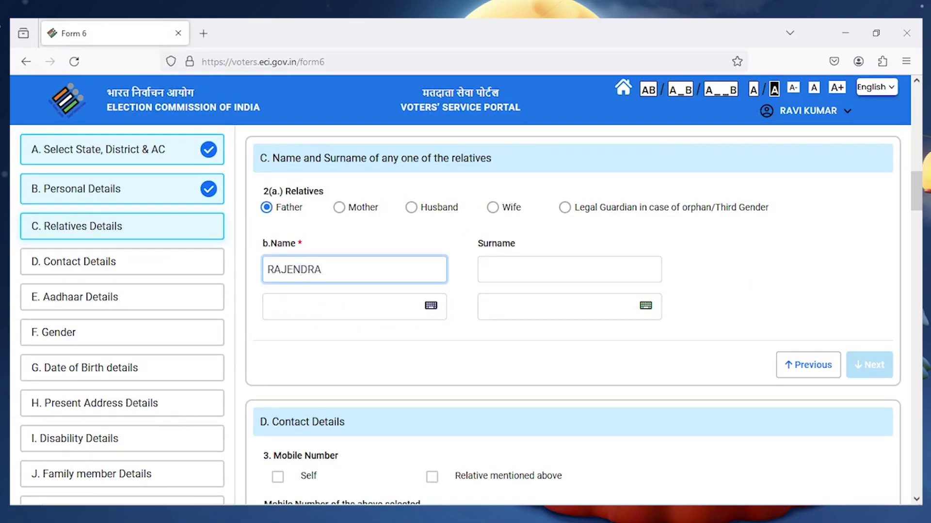
{"action": "key", "text": "Tab"}
{"action": "key", "text": "Tab"}
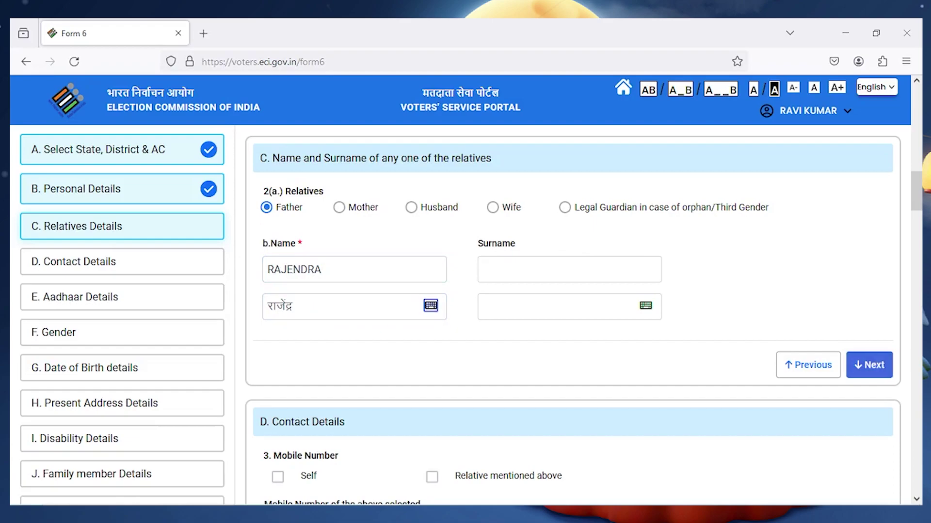
Step: Enter the father's surname with its Hindi auto-fill and continue to Contact Details
{"action": "left_click", "coordinate": [561, 270]}
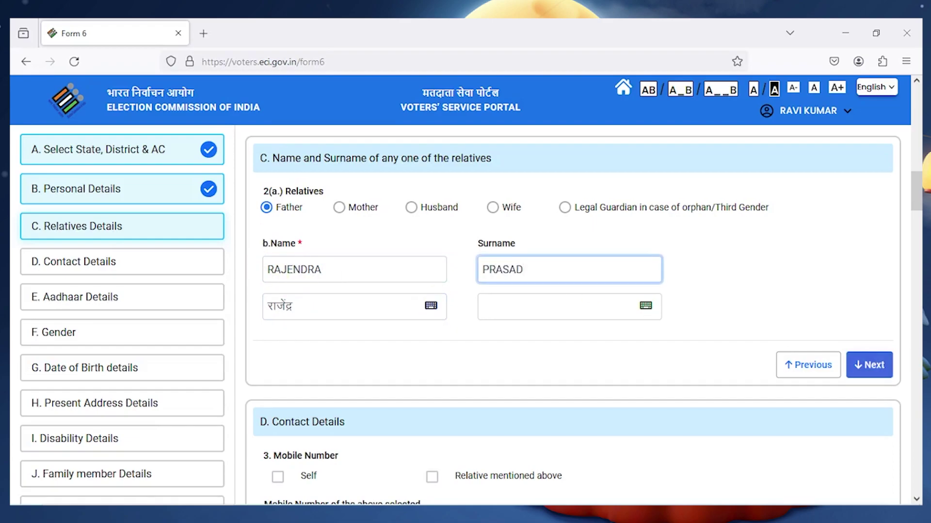
{"action": "key", "text": "Tab"}
{"action": "left_click", "coordinate": [538, 303]}
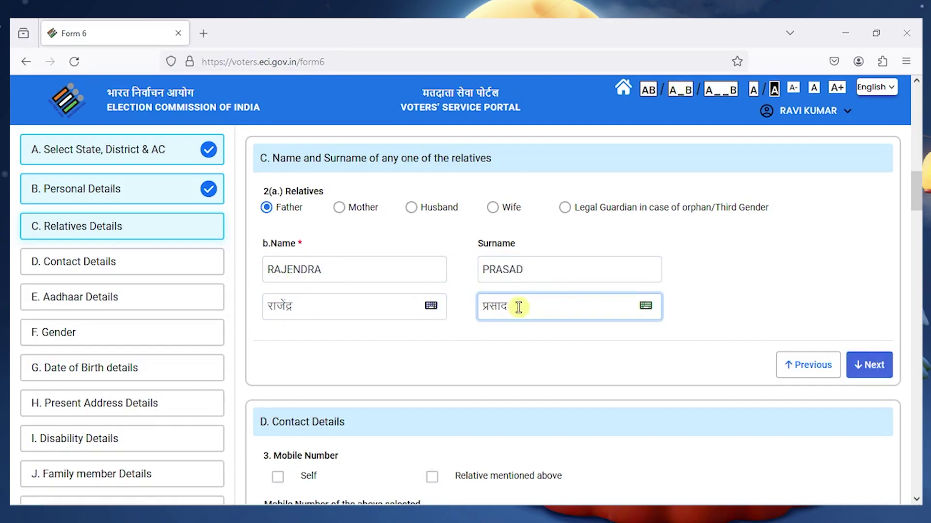
{"action": "left_click", "coordinate": [858, 378]}
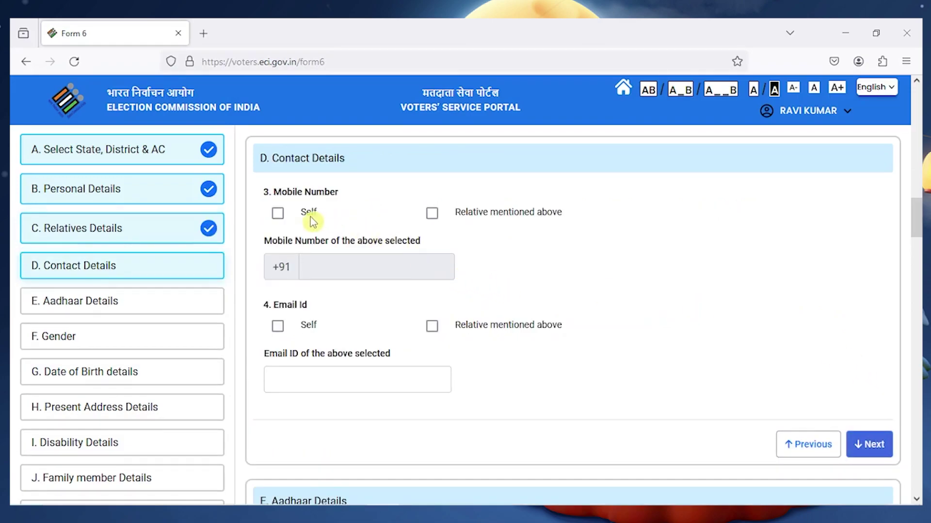
Step: Enter the applicant's own mobile number as Self, leave the email unset, and continue
{"action": "left_click", "coordinate": [278, 213]}
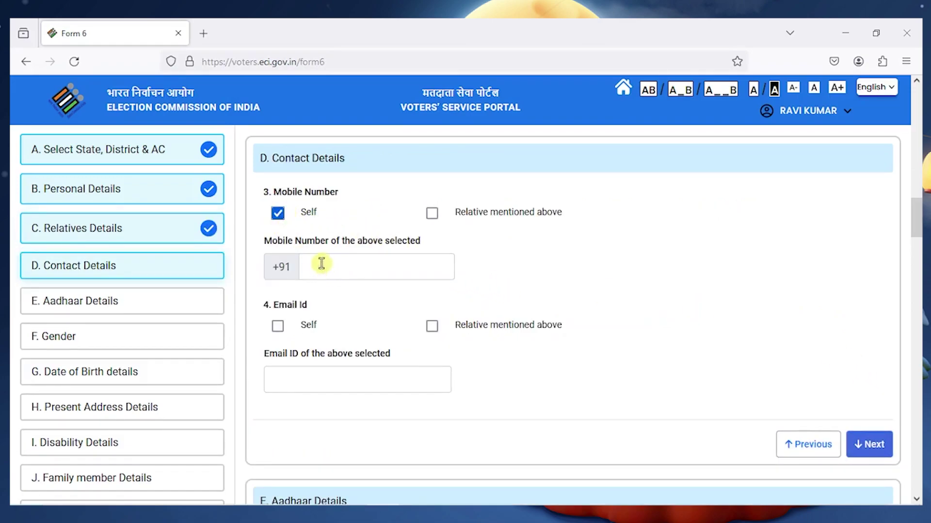
{"action": "left_click", "coordinate": [341, 268]}
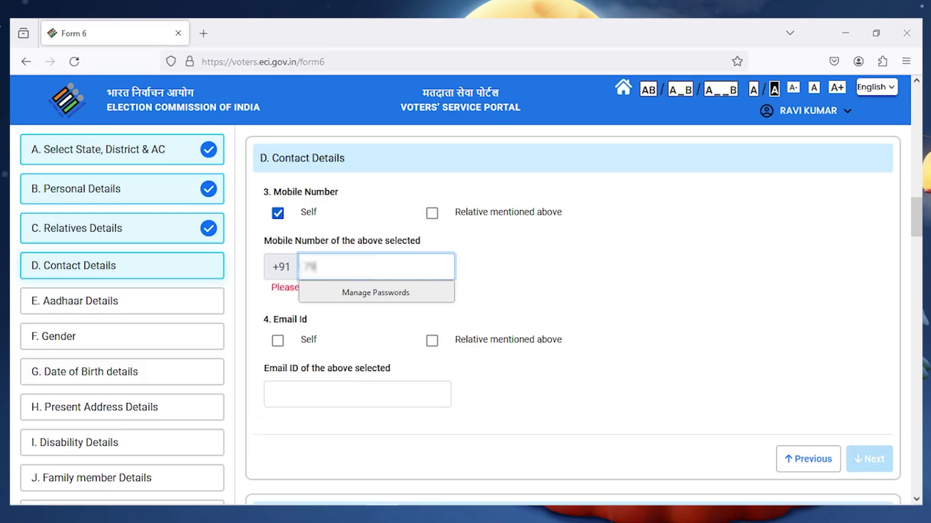
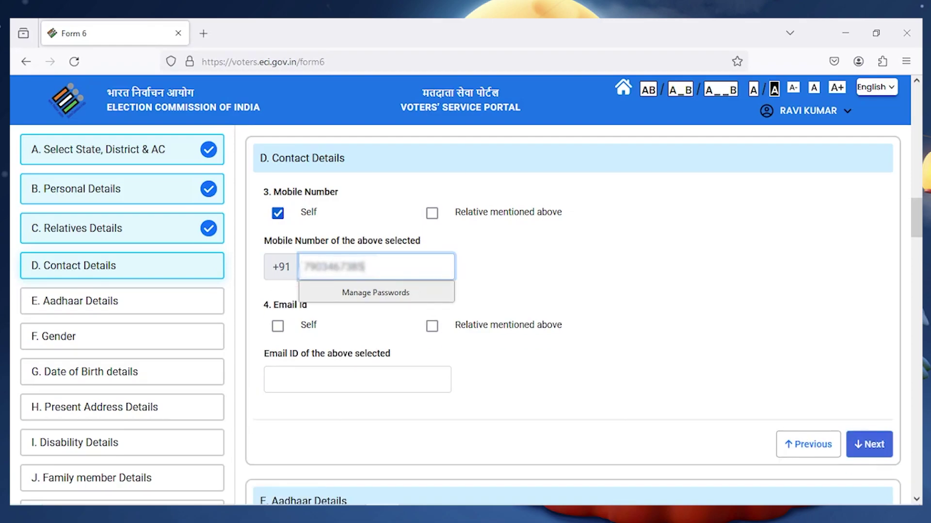
{"action": "left_click", "coordinate": [391, 270]}
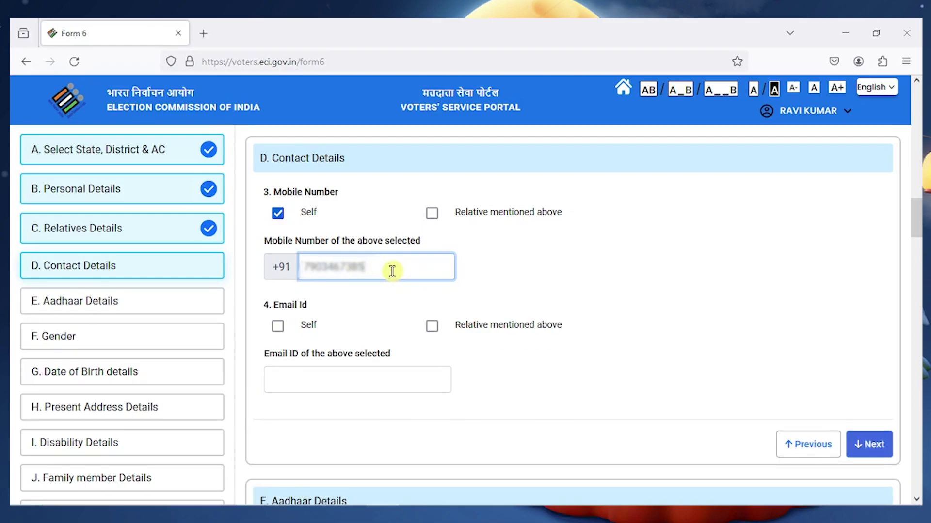
{"action": "left_click", "coordinate": [278, 330]}
{"action": "left_click", "coordinate": [297, 380]}
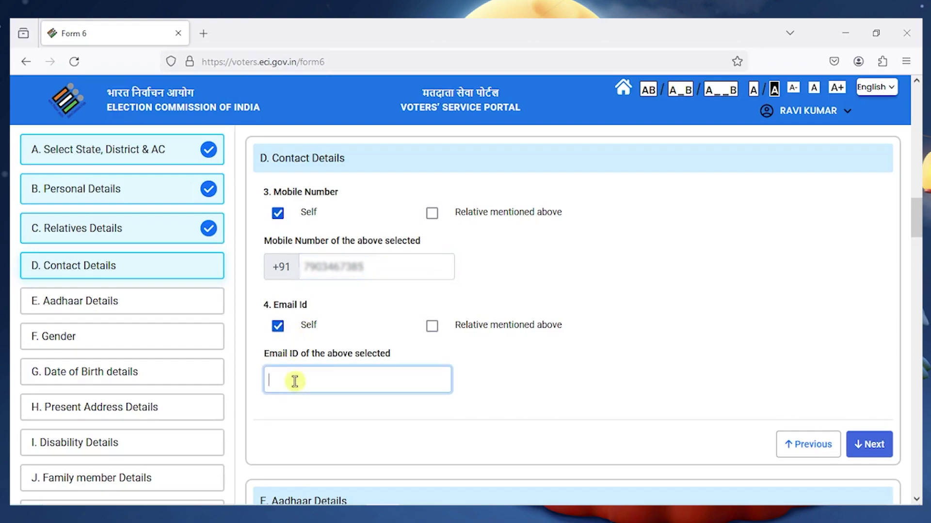
{"action": "left_click", "coordinate": [278, 328]}
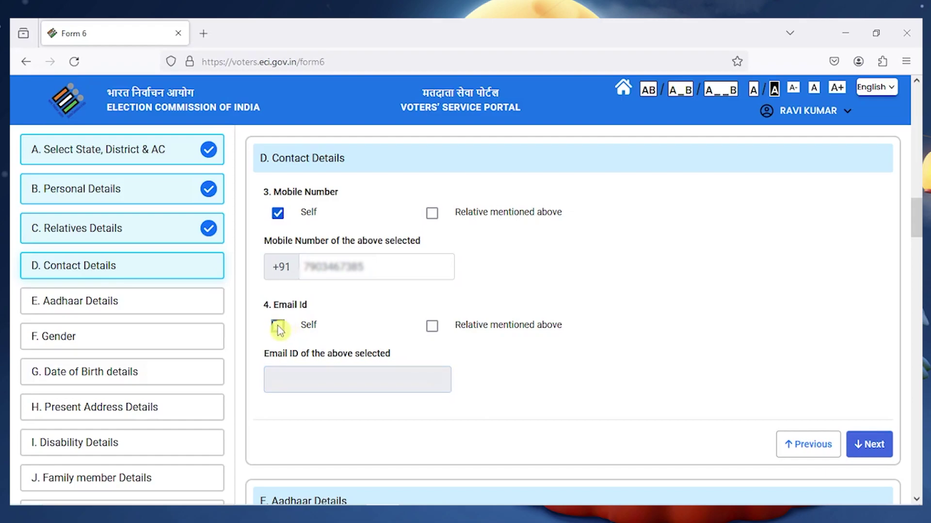
{"action": "left_click", "coordinate": [869, 449]}
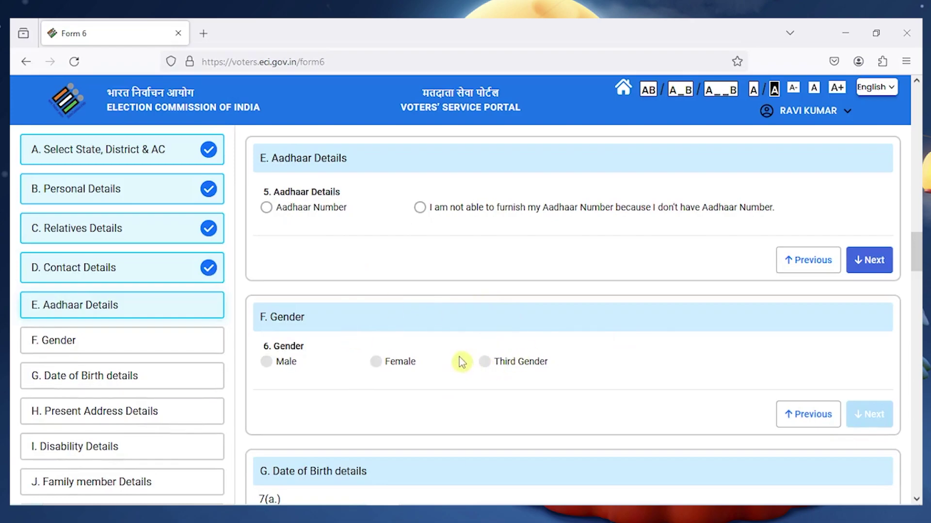
Step: Enter the applicant's Aadhaar number and set gender to Male
{"action": "left_click", "coordinate": [420, 207]}
{"action": "left_click", "coordinate": [267, 207]}
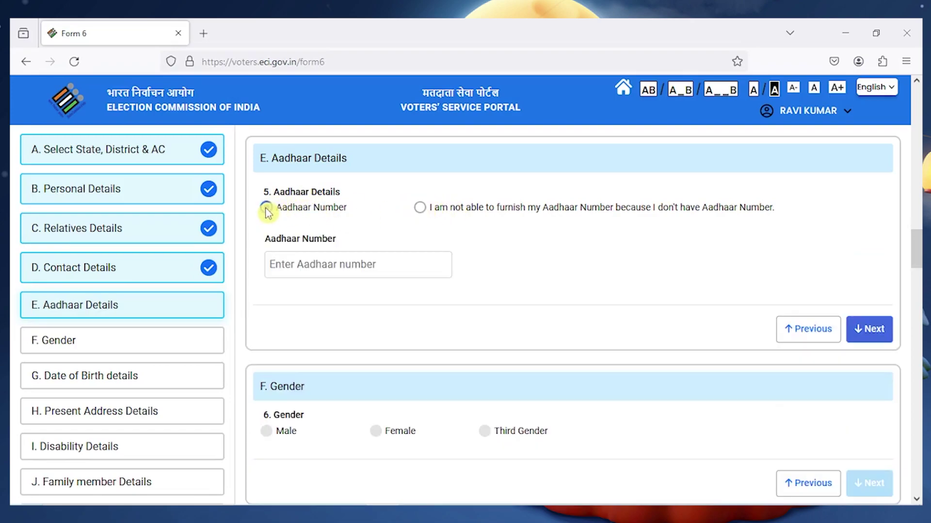
{"action": "left_click", "coordinate": [340, 268]}
{"action": "type", "text": "12"}
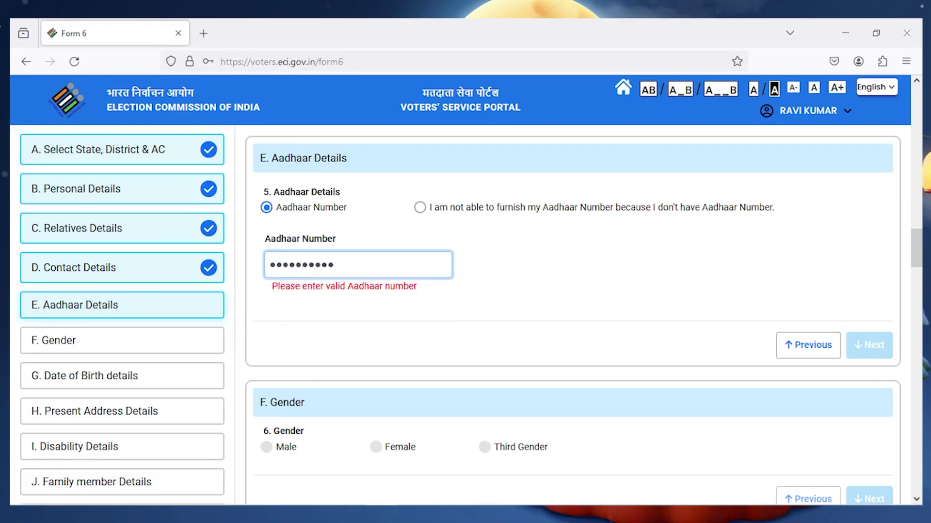
{"action": "type", "text": "12"}
{"action": "left_click", "coordinate": [870, 330]}
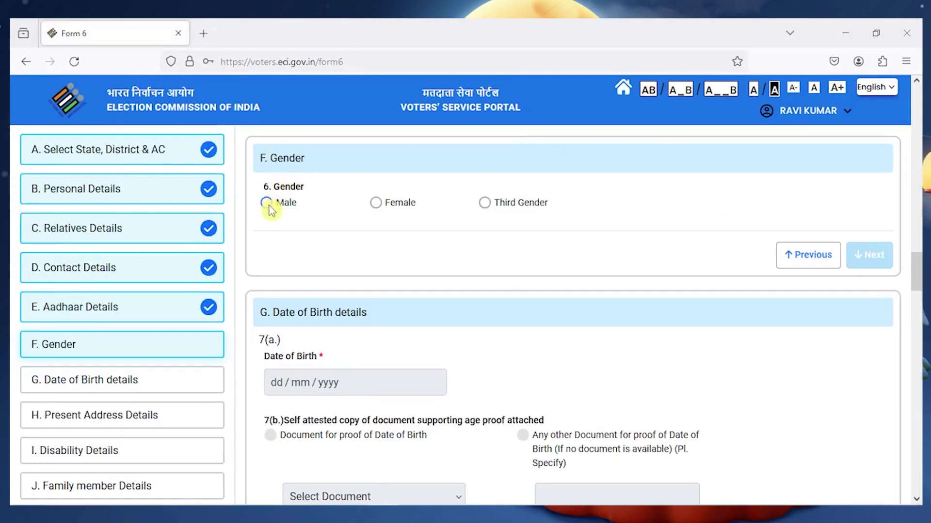
{"action": "left_click", "coordinate": [268, 204]}
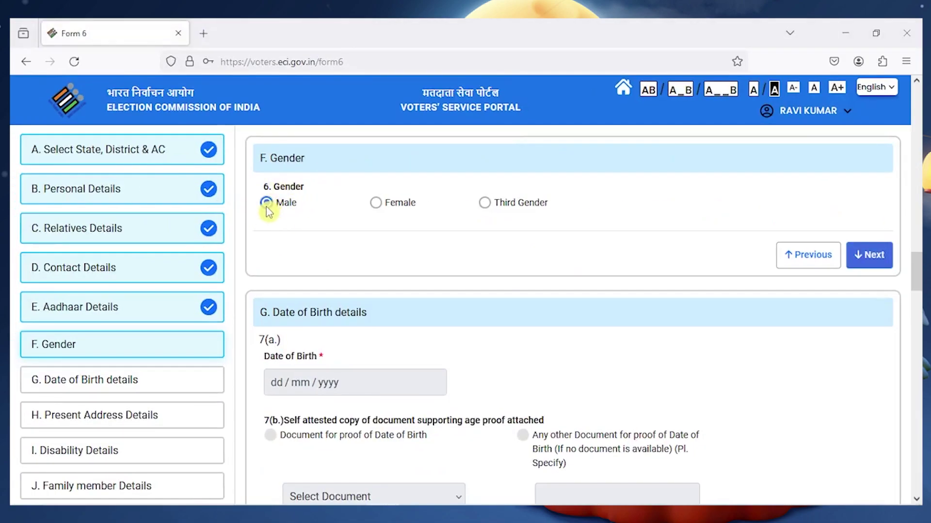
{"action": "left_click", "coordinate": [856, 254]}
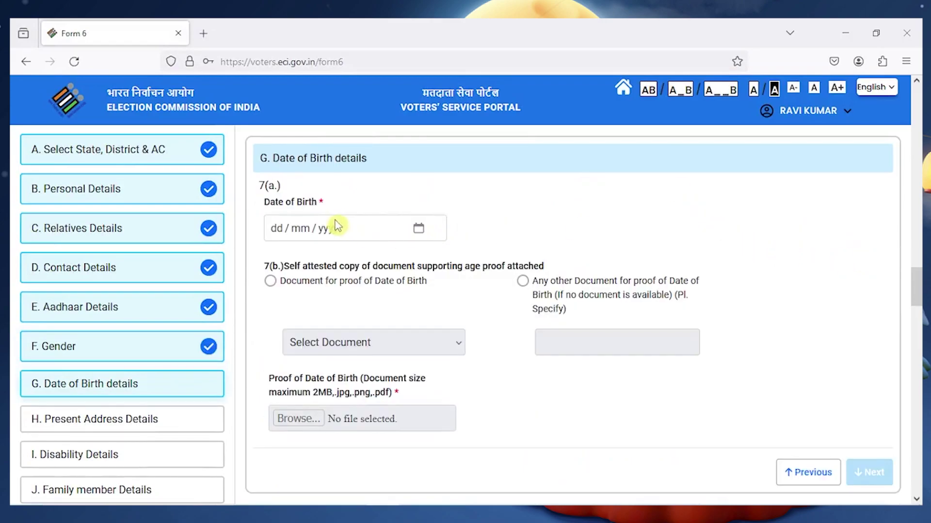
{"action": "left_click", "coordinate": [279, 228]}
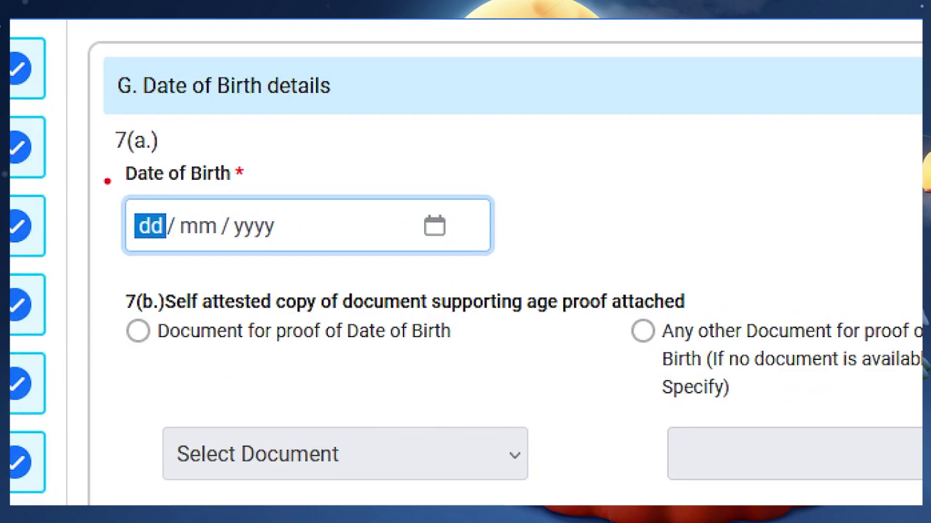
{"action": "mouse_move", "coordinate": [107, 182]}
{"action": "left_mouse_down"}
{"action": "mouse_move", "coordinate": [603, 200]}
{"action": "mouse_move", "coordinate": [119, 288]}
{"action": "mouse_move", "coordinate": [108, 158]}
{"action": "left_mouse_up"}
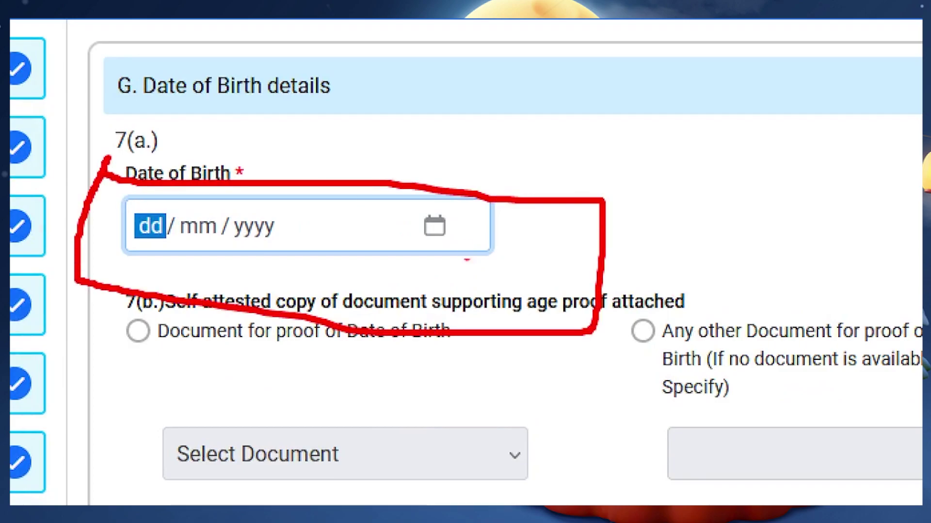
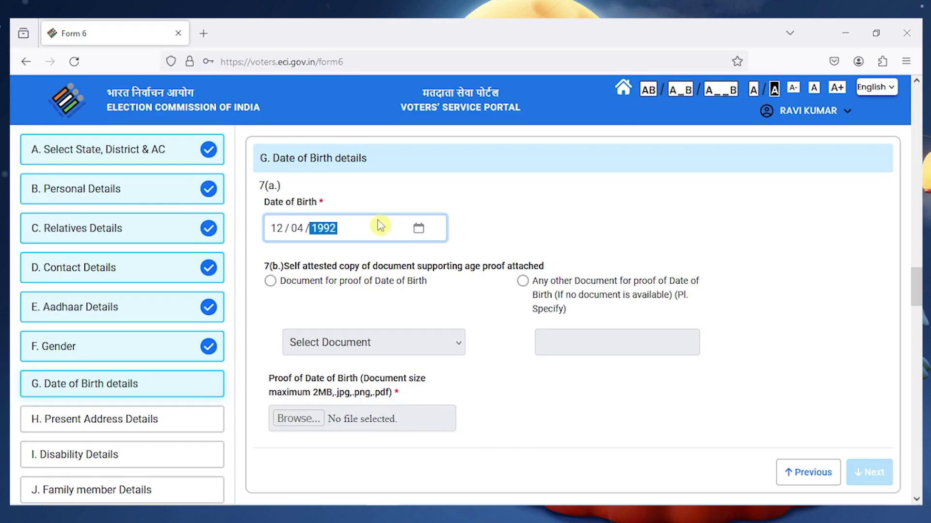
Step: Choose Aadhaar Card as the date-of-birth proof document and attach its image
{"action": "left_click", "coordinate": [272, 282]}
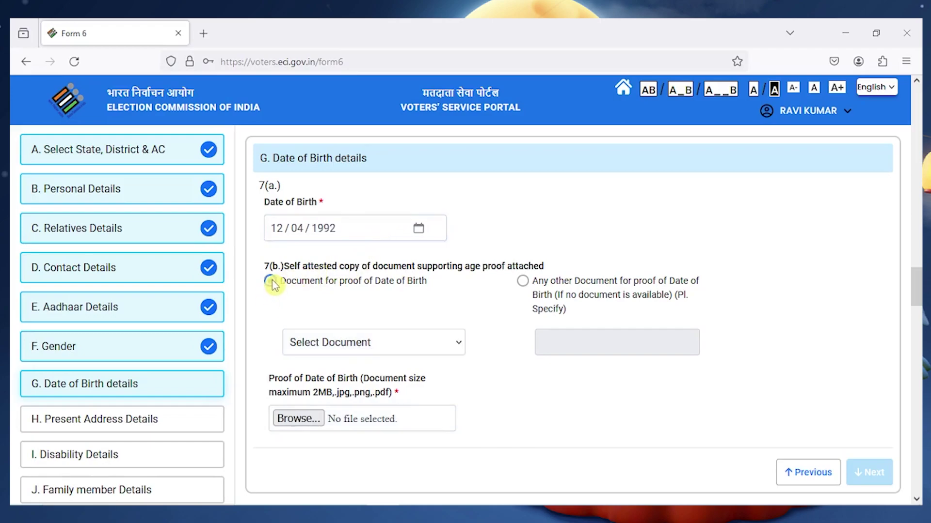
{"action": "left_click", "coordinate": [383, 349]}
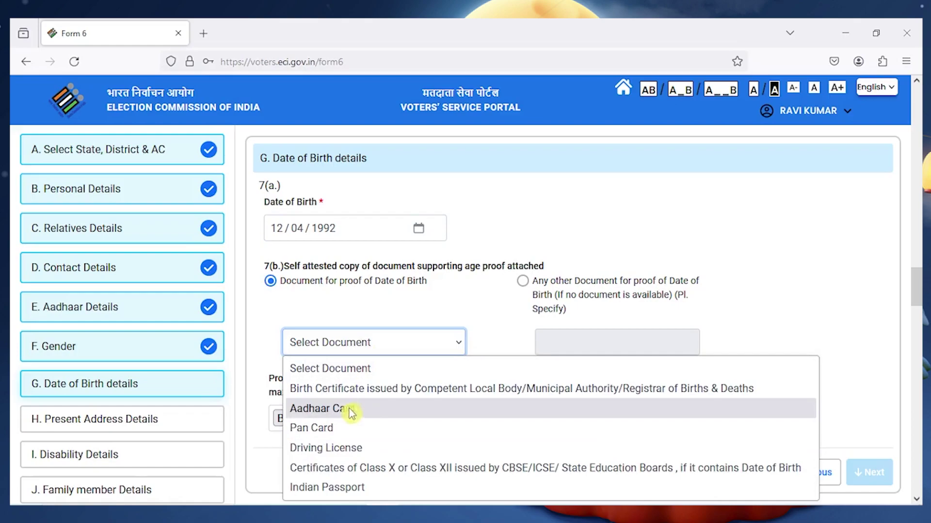
{"action": "left_click", "coordinate": [351, 411]}
{"action": "scroll", "coordinate": [533, 336], "scroll_direction": "down", "scroll_amount": 2}
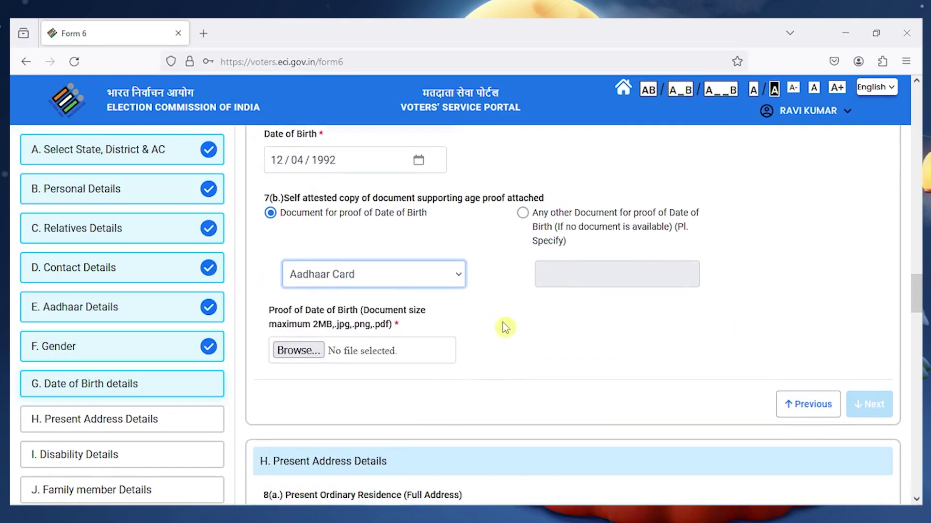
{"action": "left_click", "coordinate": [298, 351]}
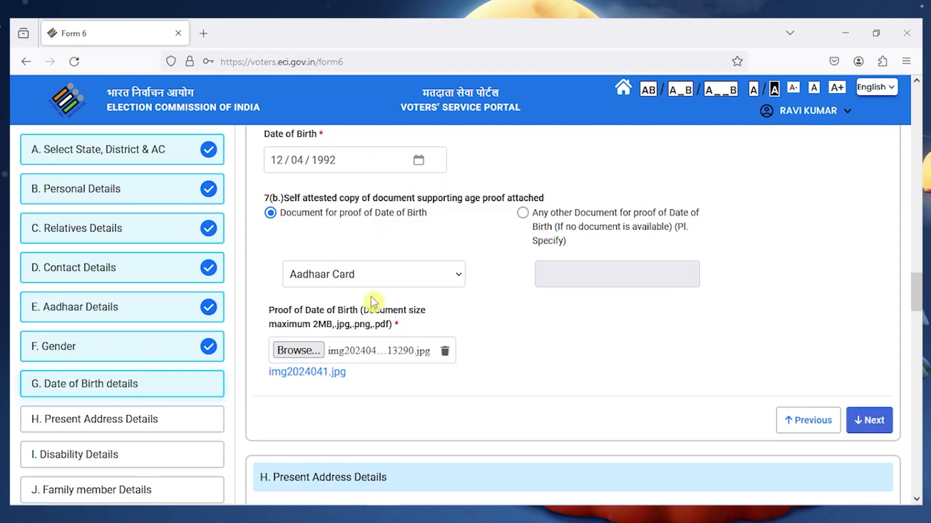
{"action": "scroll", "coordinate": [366, 299], "scroll_direction": "down", "scroll_amount": 2}
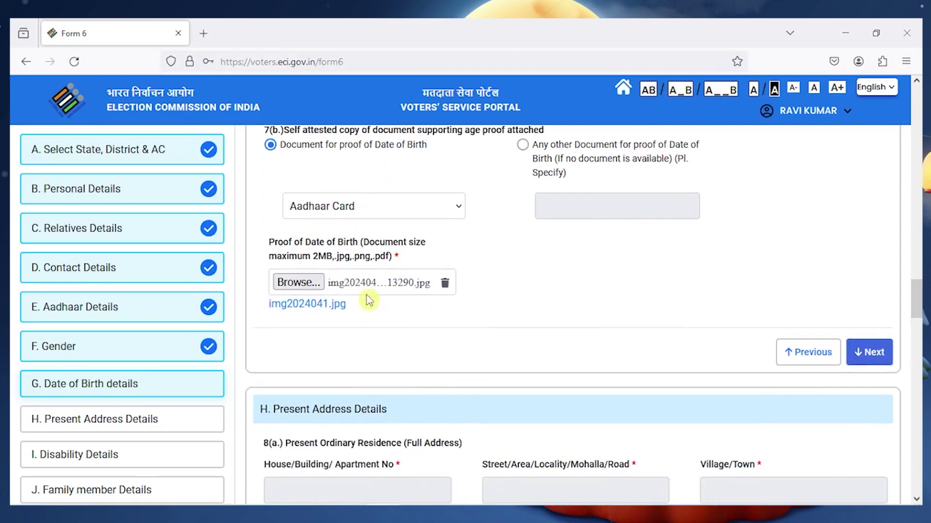
Step: Fill in the house number, street and village/town of the present address
{"action": "left_click", "coordinate": [870, 353]}
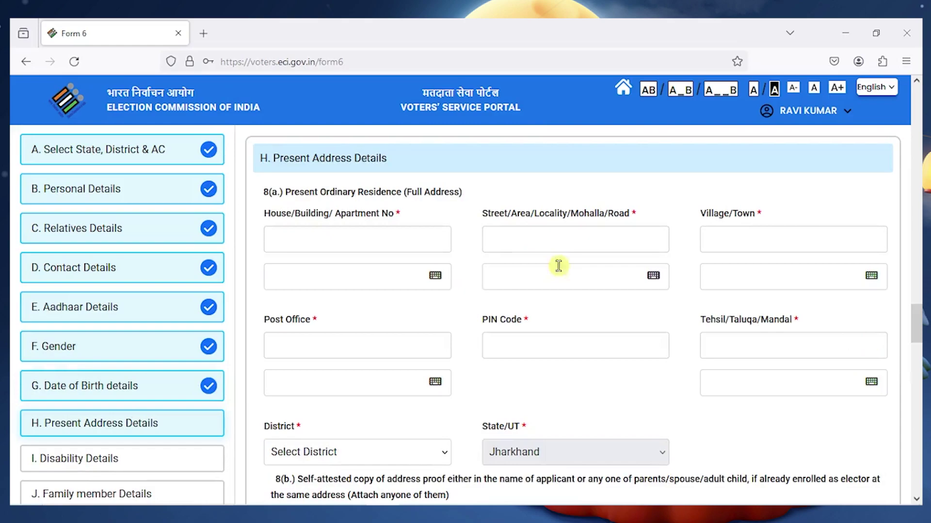
{"action": "left_click", "coordinate": [363, 238]}
{"action": "left_click", "coordinate": [544, 233]}
{"action": "type", "text": "KODERMA"}
{"action": "left_click", "coordinate": [756, 248]}
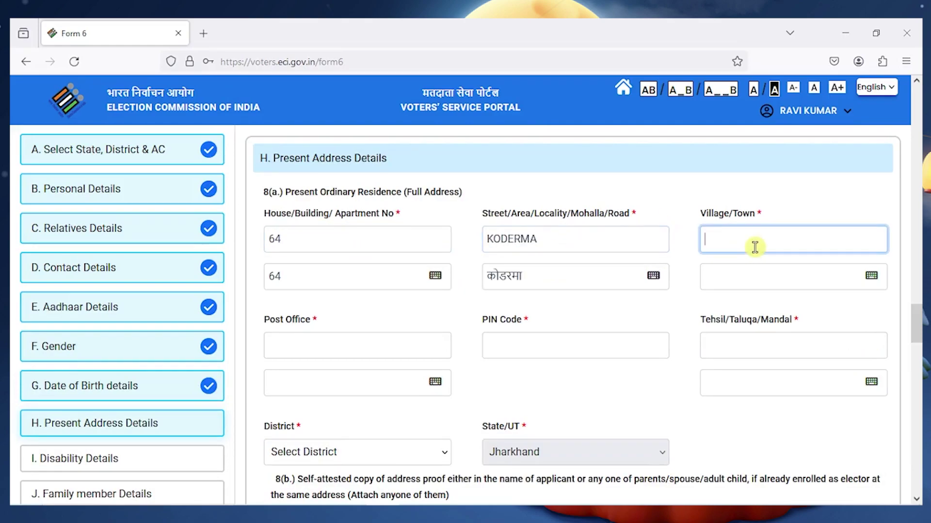
{"action": "type", "text": "KODERMA"}
{"action": "key", "text": "Tab"}
Step: Enter the post office, PIN code and tehsil, and choose Kodarma as the address district
{"action": "left_click", "coordinate": [374, 347]}
{"action": "type", "text": "KODERMA"}
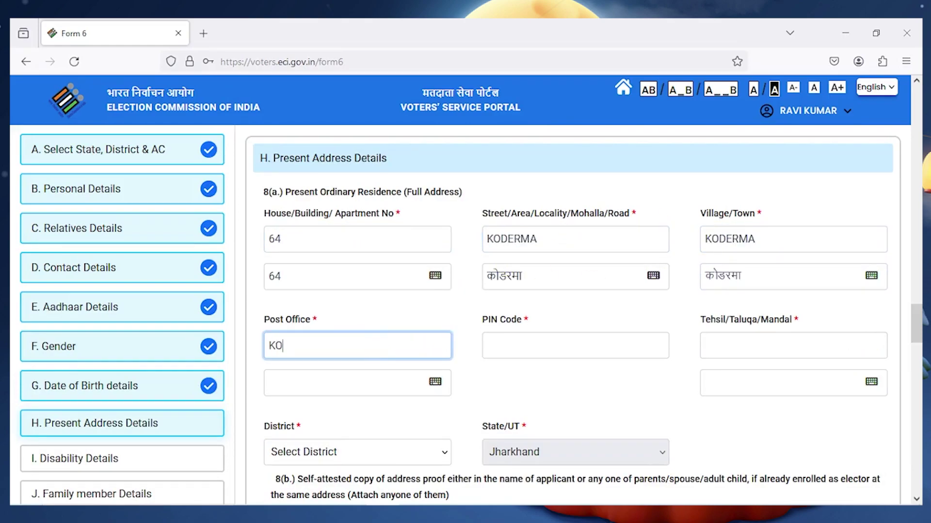
{"action": "left_click", "coordinate": [537, 353]}
{"action": "type", "text": "825471"}
{"action": "left_click", "coordinate": [774, 349]}
{"action": "type", "text": "KODERMA"}
{"action": "scroll", "coordinate": [353, 380], "scroll_direction": "down", "scroll_amount": 2}
{"action": "left_click", "coordinate": [353, 380]}
{"action": "left_click", "coordinate": [311, 411]}
{"action": "scroll", "coordinate": [399, 383], "scroll_direction": "down", "scroll_amount": 3}
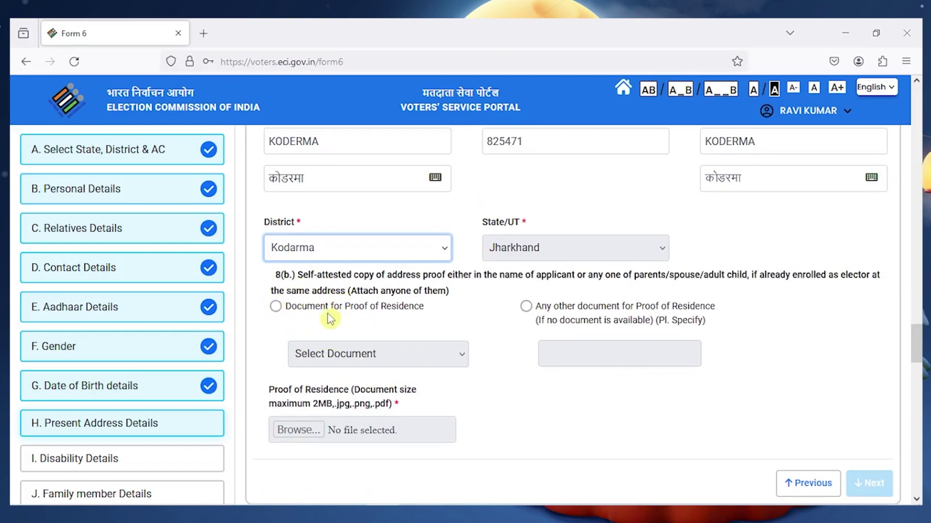
Step: Attach an Aadhaar Card image as the proof-of-residence document
{"action": "scroll", "coordinate": [276, 307], "scroll_direction": "down", "scroll_amount": 2}
{"action": "left_click", "coordinate": [275, 239]}
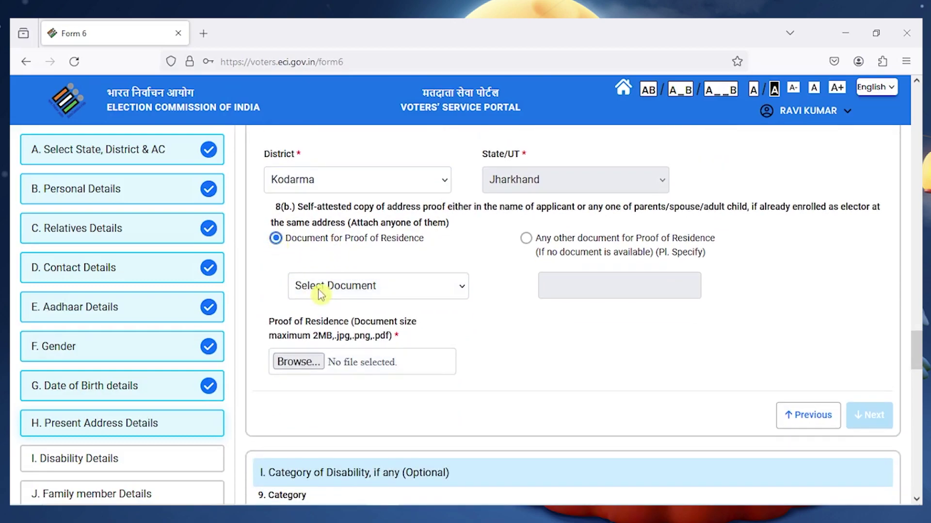
{"action": "left_click", "coordinate": [320, 290]}
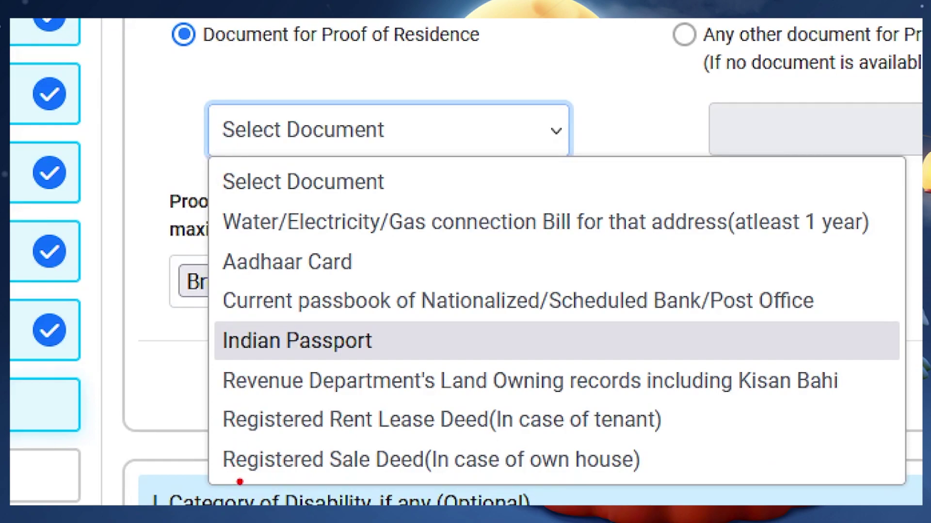
{"action": "left_click", "coordinate": [298, 362]}
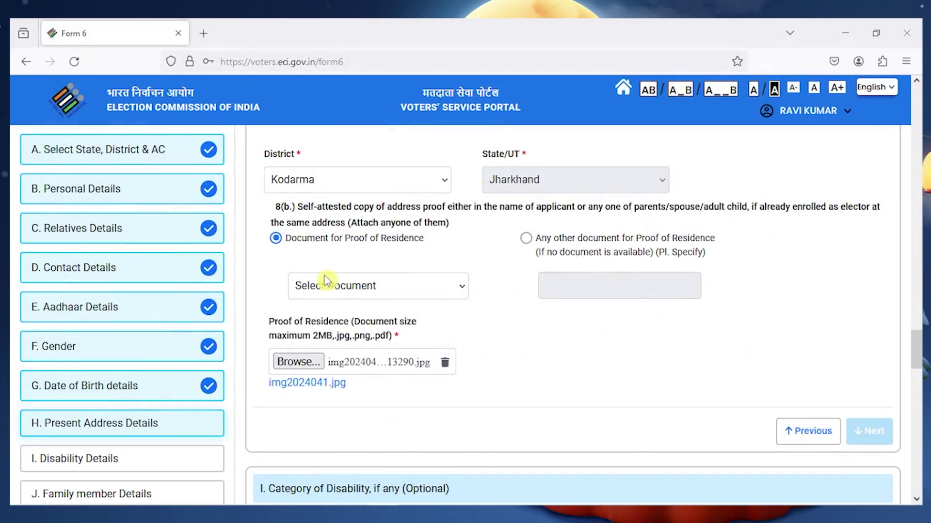
{"action": "left_click", "coordinate": [310, 286]}
{"action": "left_click", "coordinate": [328, 349]}
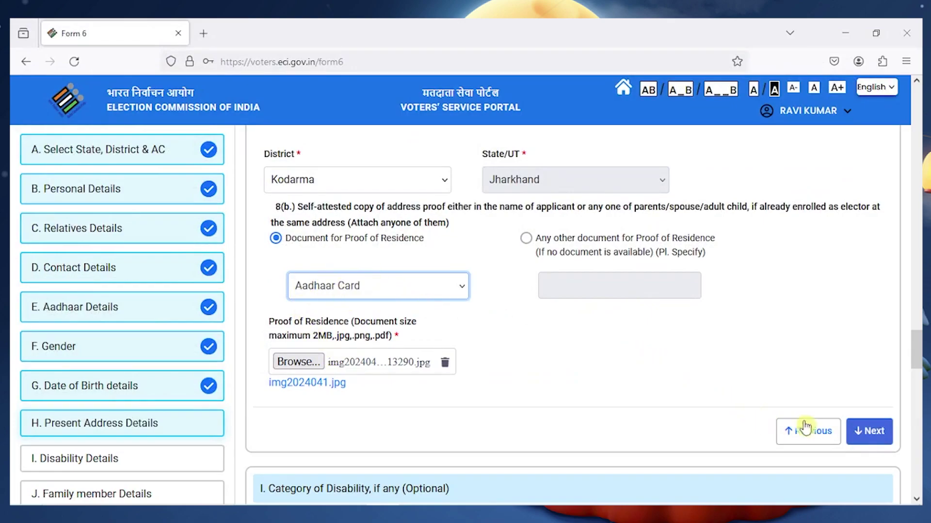
Step: Set Disability Details certificate attached to No and proceed to Family Member Details
{"action": "left_click", "coordinate": [867, 430]}
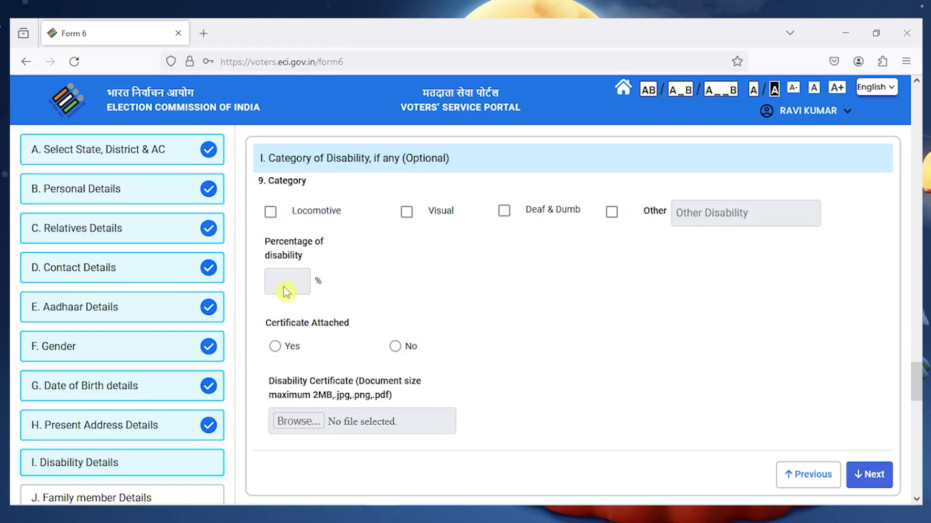
{"action": "left_click", "coordinate": [275, 348]}
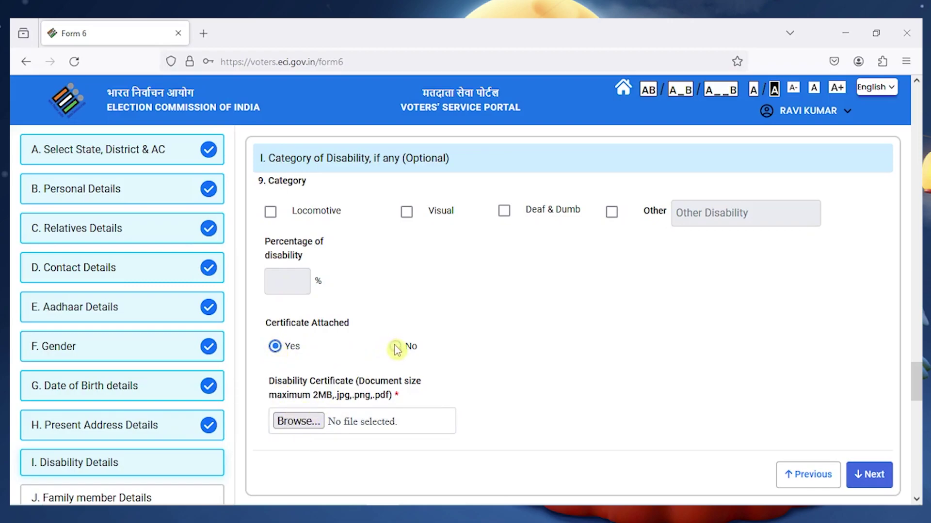
{"action": "left_click", "coordinate": [395, 347]}
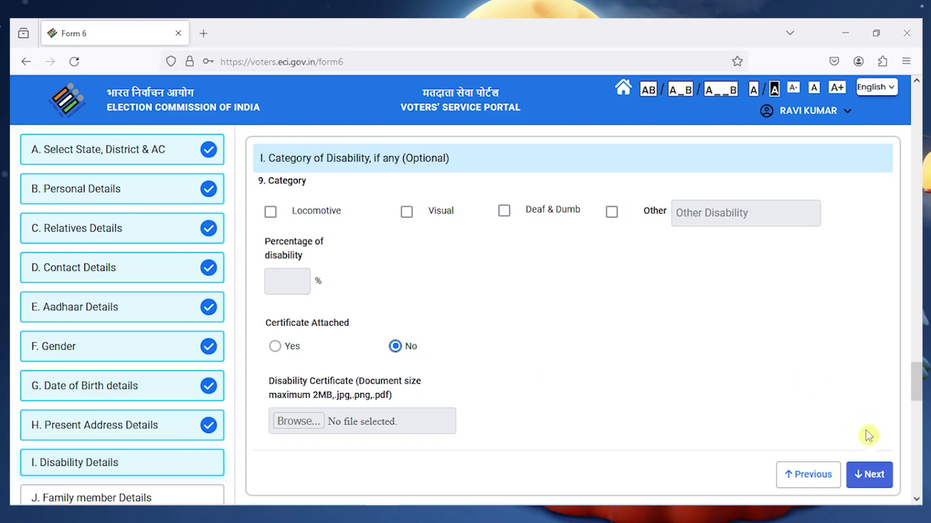
{"action": "left_click", "coordinate": [871, 477]}
{"action": "left_click", "coordinate": [392, 236]}
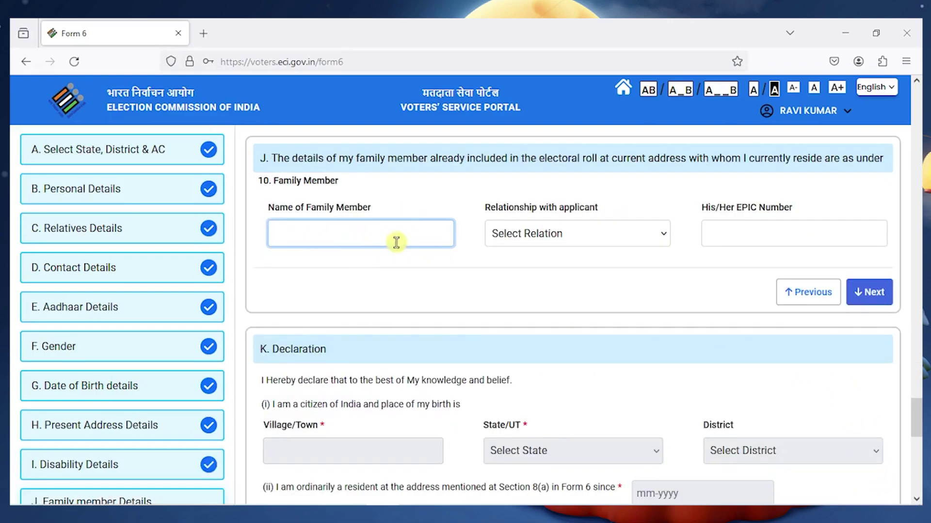
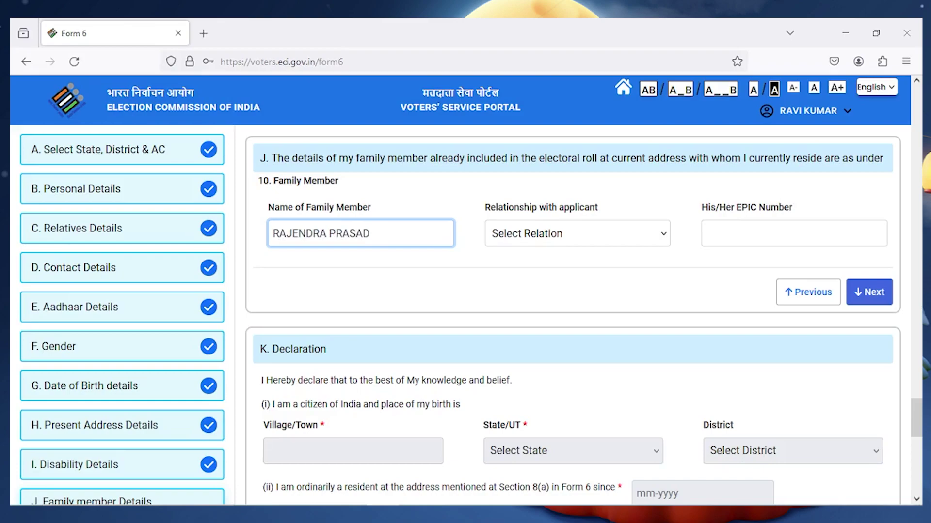
Step: Enter the father's name, set the relationship to Father, and fill in his EPIC number
{"action": "left_click", "coordinate": [505, 235]}
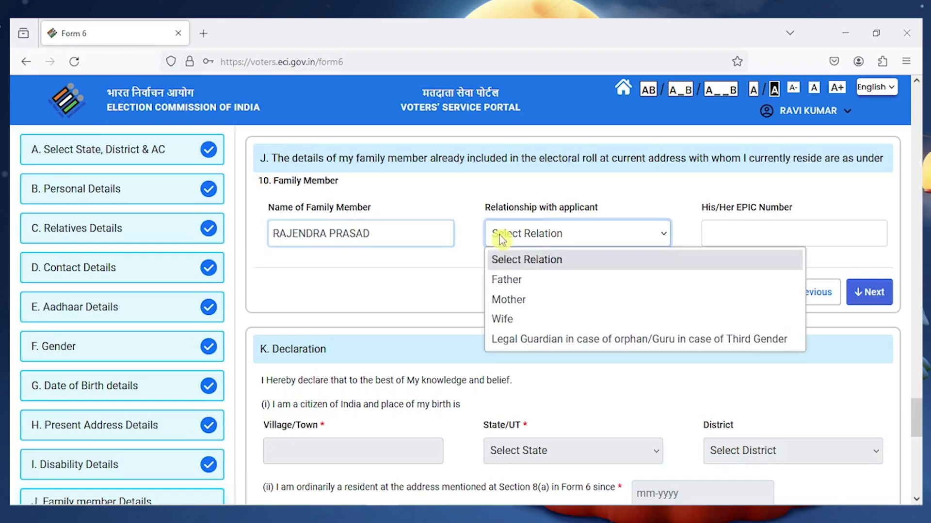
{"action": "left_click", "coordinate": [515, 277]}
{"action": "left_click", "coordinate": [753, 234]}
{"action": "type", "text": "BM"}
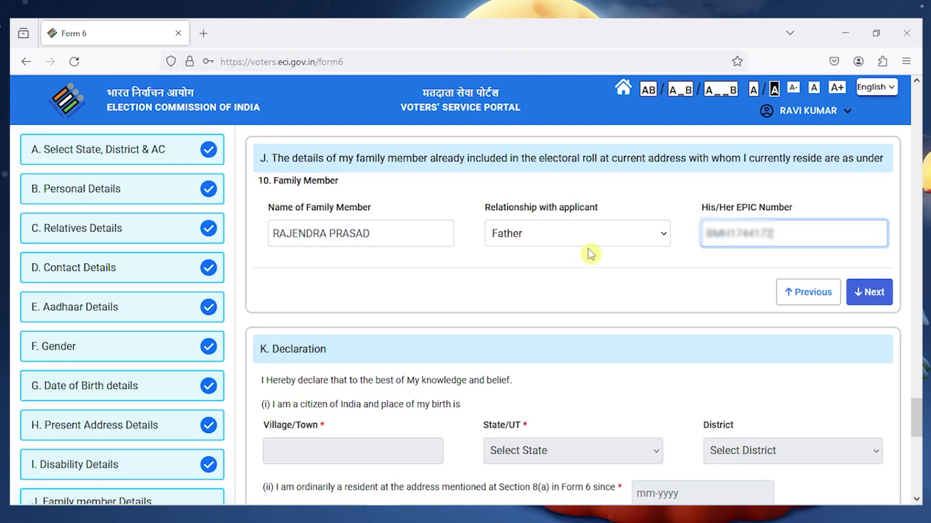
{"action": "scroll", "coordinate": [592, 250], "scroll_direction": "down", "scroll_amount": 2}
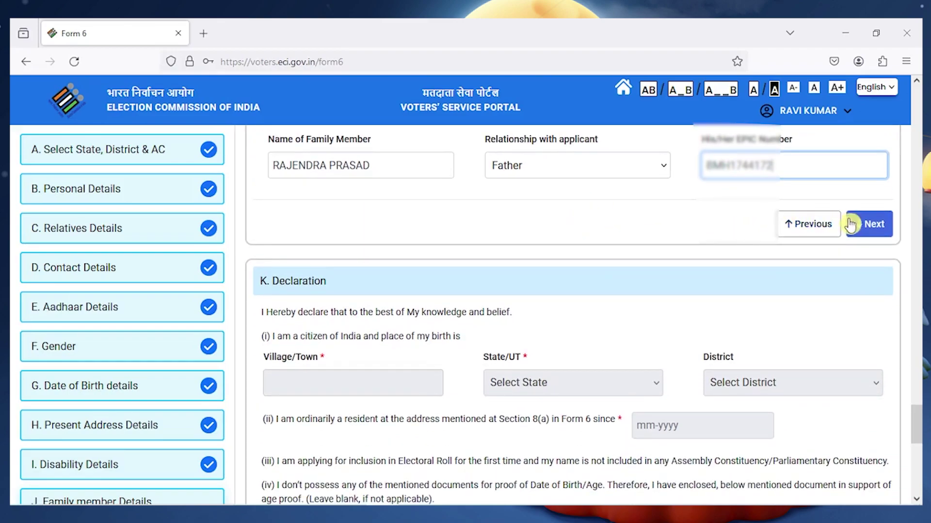
Step: Give the birthplace as KODERMA, state Jharkhand, district Hazaribagh in the declaration
{"action": "left_click", "coordinate": [864, 228]}
{"action": "left_click", "coordinate": [308, 257]}
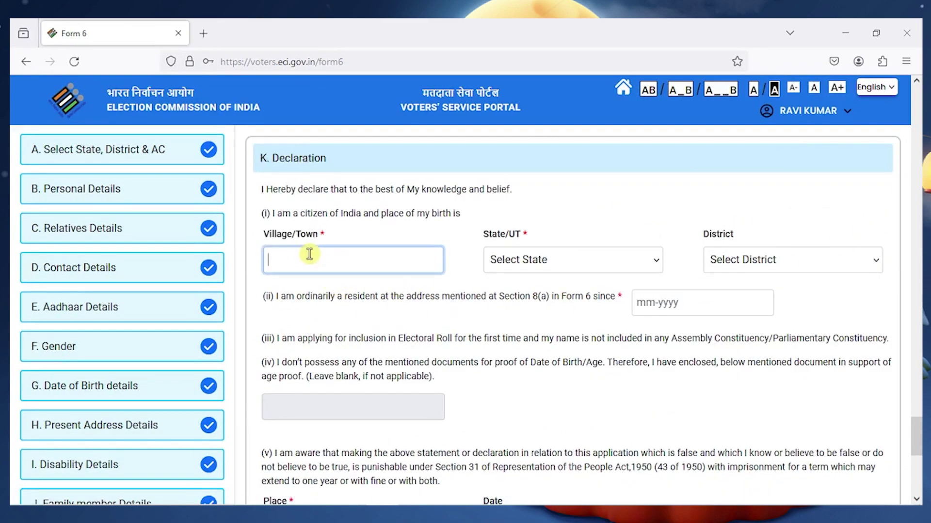
{"action": "scroll", "coordinate": [340, 285], "scroll_direction": "down", "scroll_amount": 2}
{"action": "key", "text": "ctrl+minus"}
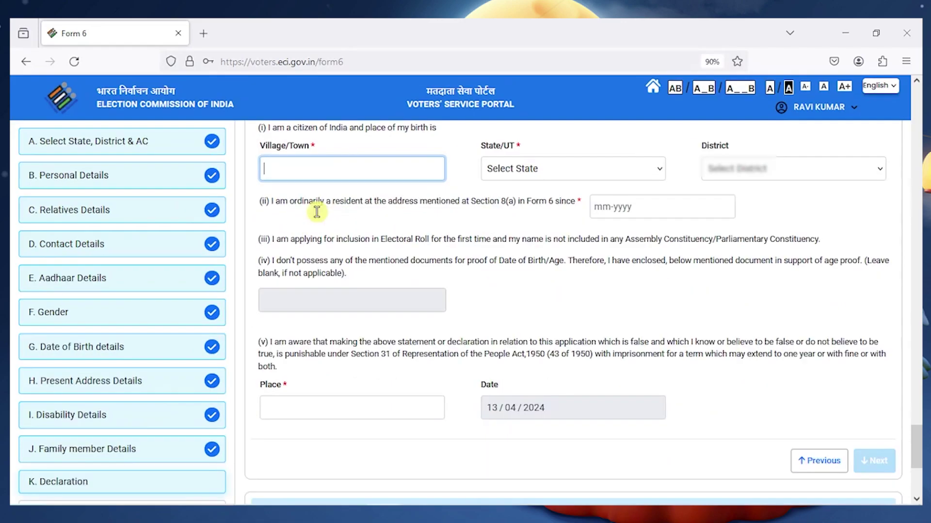
{"action": "type", "text": "KOD"}
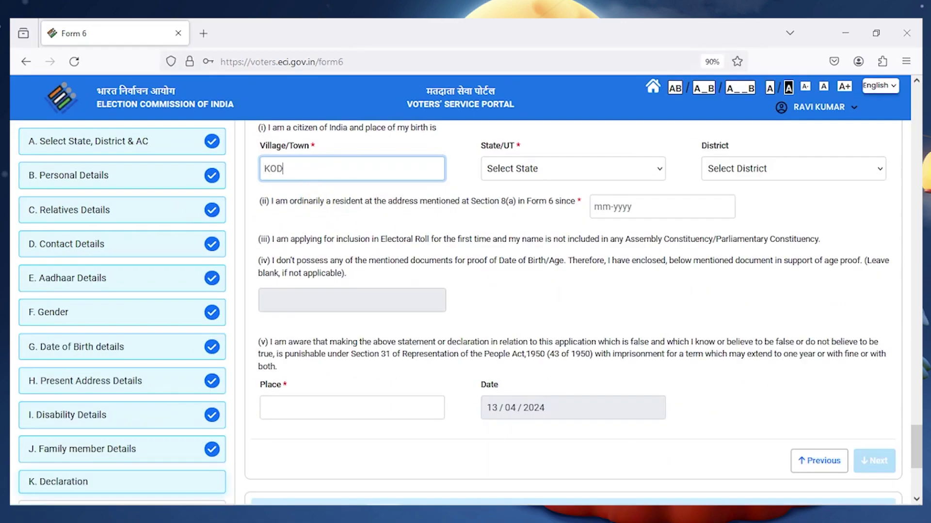
{"action": "type", "text": "ERMA"}
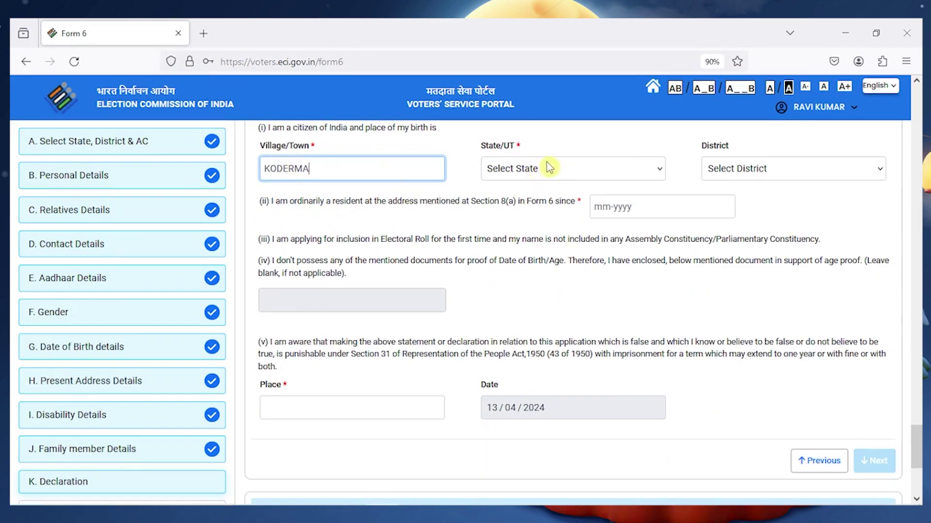
{"action": "left_click", "coordinate": [541, 178]}
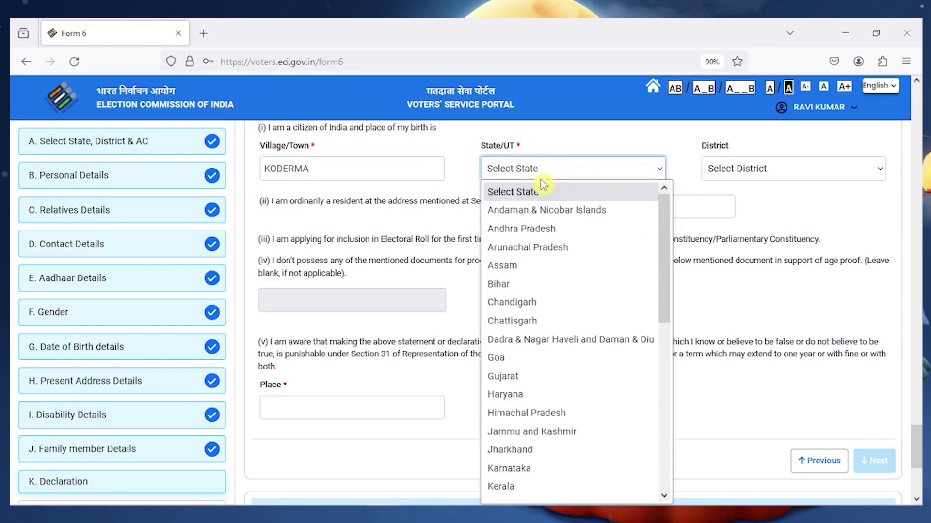
{"action": "left_click", "coordinate": [509, 450]}
{"action": "left_click", "coordinate": [773, 180]}
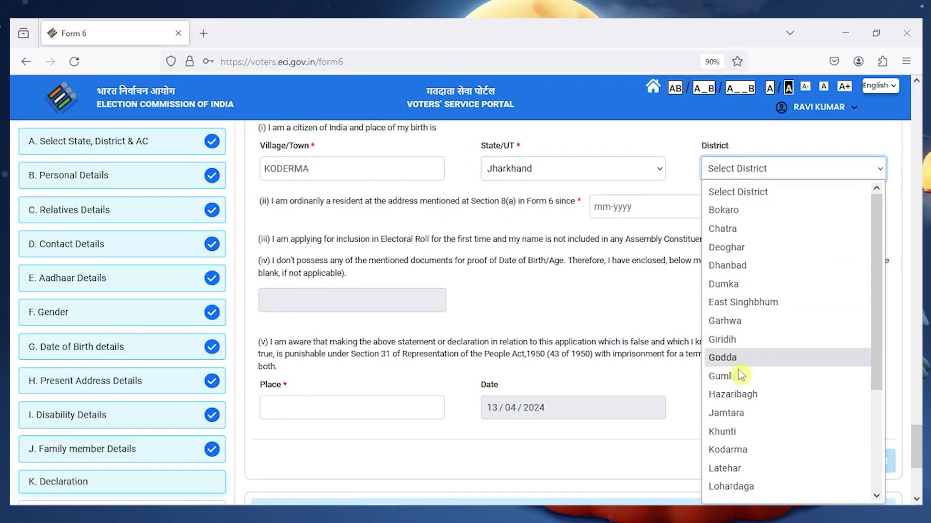
{"action": "left_click", "coordinate": [741, 396]}
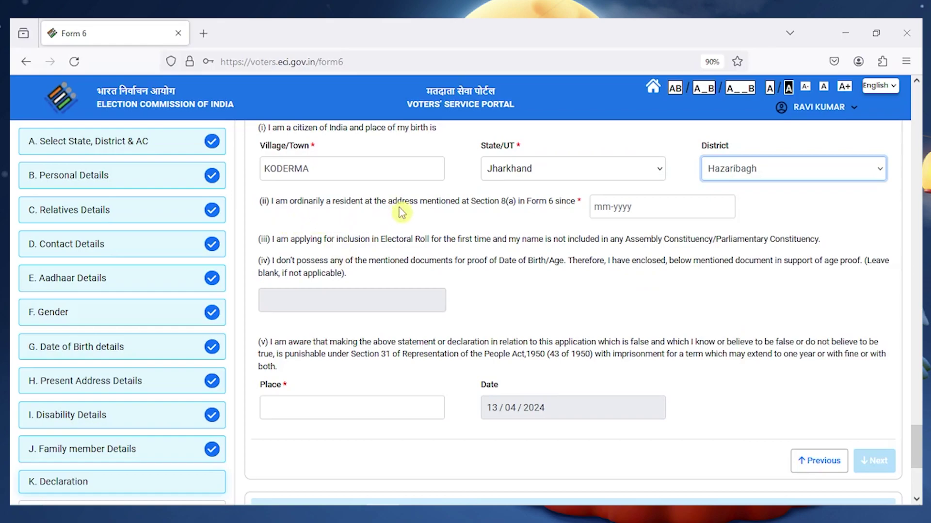
Step: Set the 'resident since' month and year to May 1992
{"action": "left_click", "coordinate": [623, 213]}
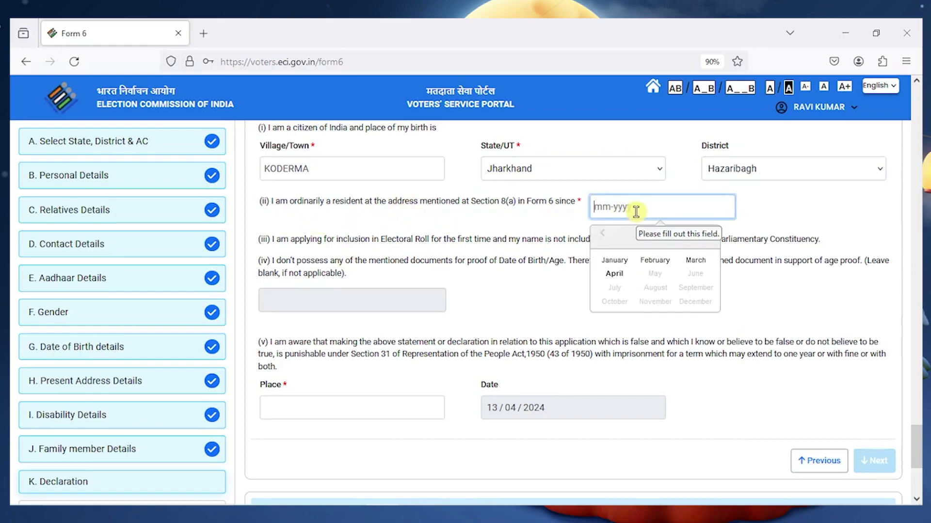
{"action": "type", "text": "04"}
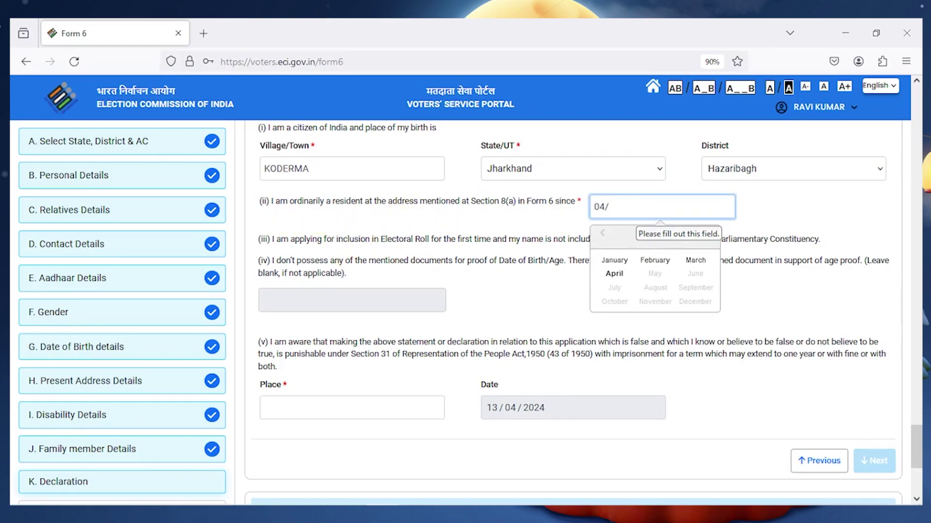
{"action": "type", "text": "/1992"}
{"action": "left_click", "coordinate": [617, 208]}
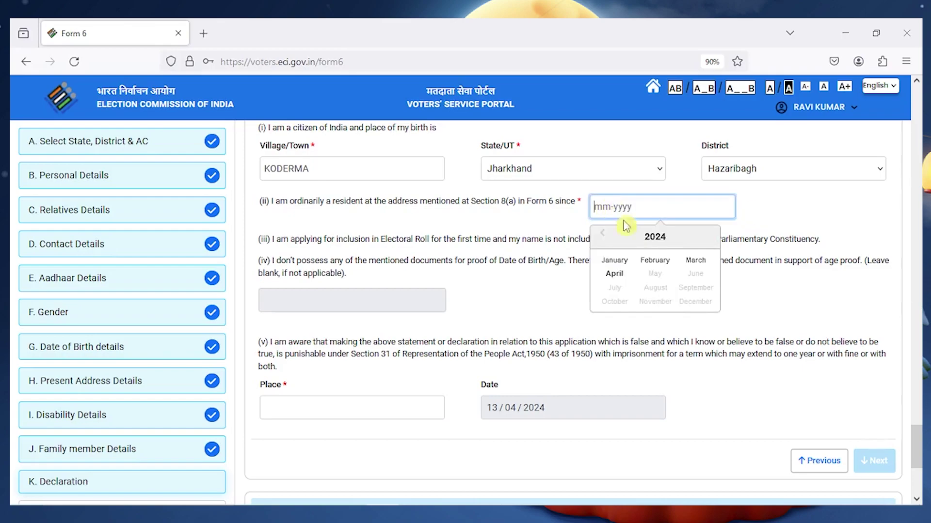
{"action": "scroll", "coordinate": [603, 237], "scroll_direction": "down", "scroll_amount": 8}
{"action": "left_click", "coordinate": [635, 206]}
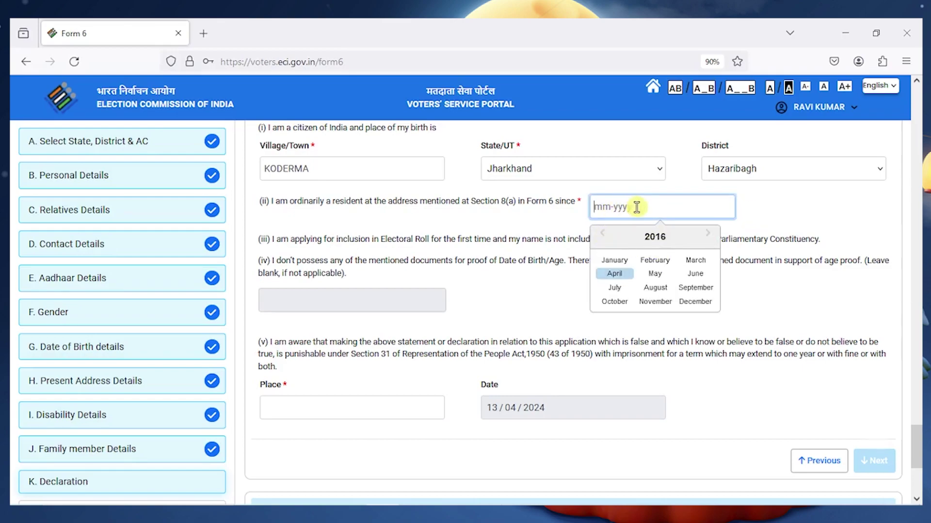
{"action": "type", "text": "04-1992"}
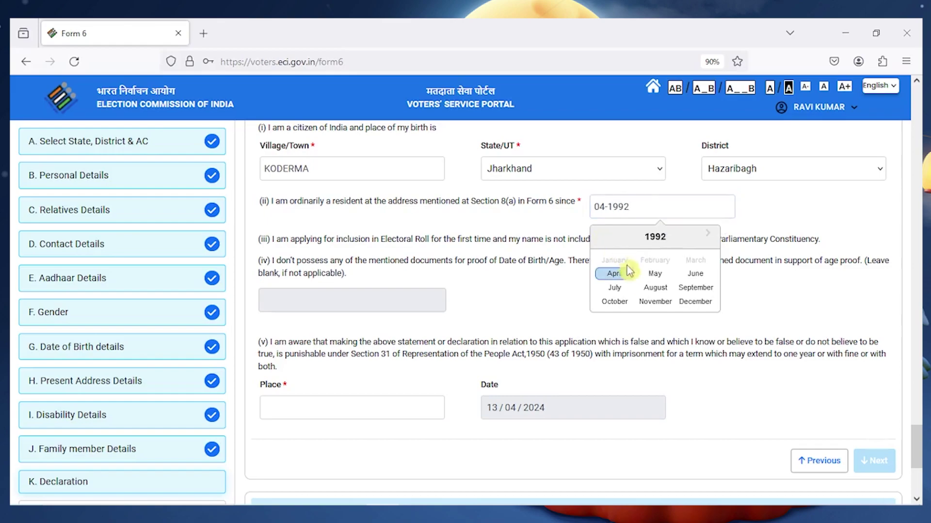
{"action": "left_click", "coordinate": [655, 273]}
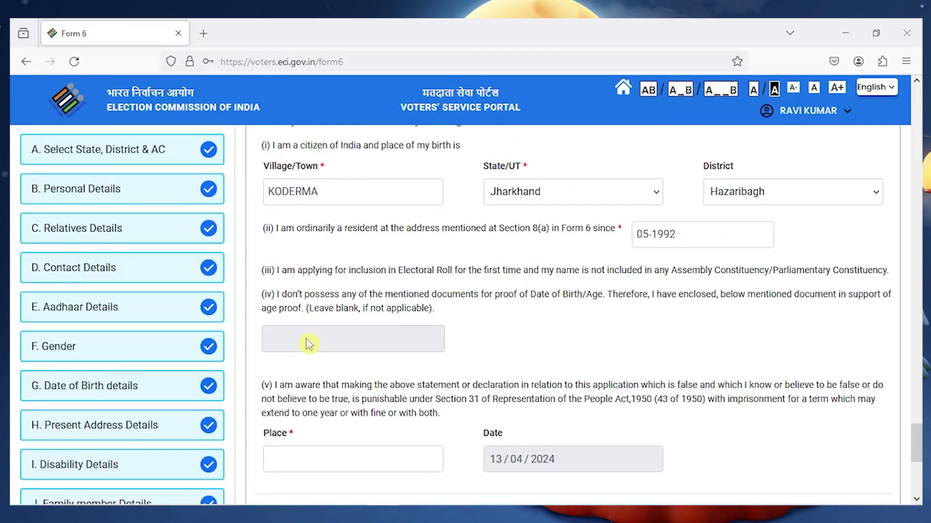
{"action": "scroll", "coordinate": [309, 344], "scroll_direction": "down", "scroll_amount": 2}
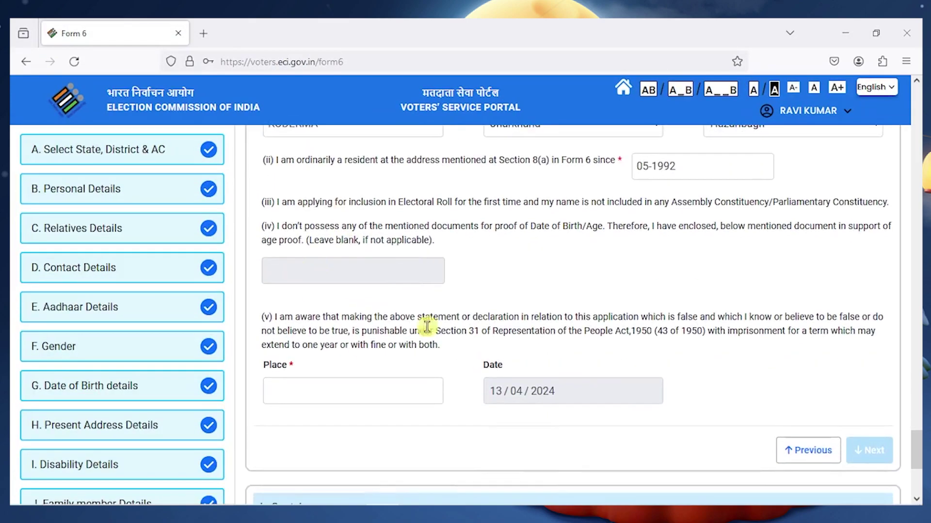
Step: Enter KODERMA as the place of declaration
{"action": "left_click", "coordinate": [305, 394]}
{"action": "type", "text": "KODE"}
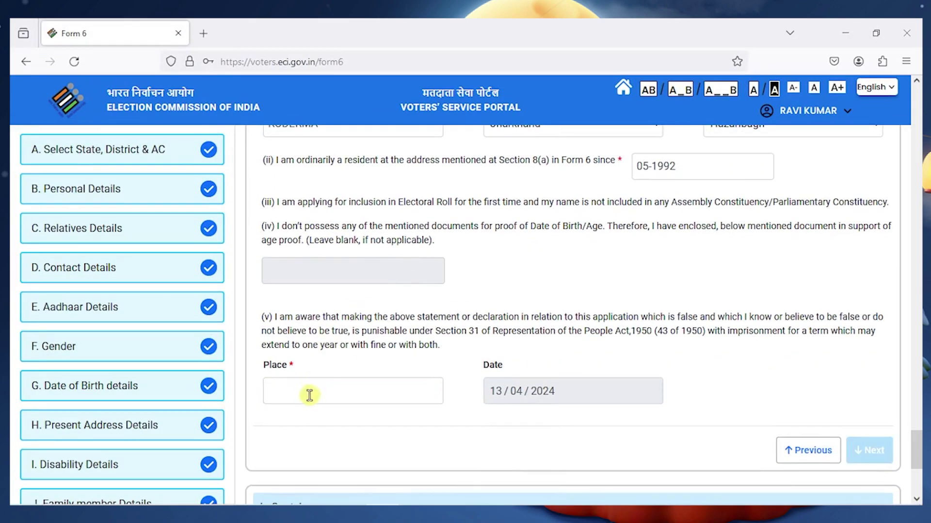
{"action": "left_click", "coordinate": [308, 396]}
{"action": "type", "text": "KODE"}
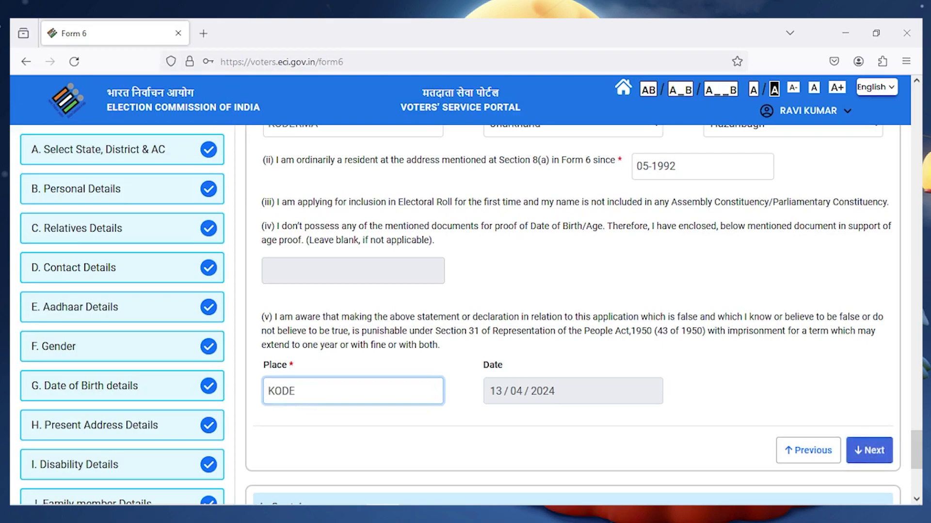
{"action": "type", "text": "RMA"}
{"action": "scroll", "coordinate": [506, 394], "scroll_direction": "down", "scroll_amount": 1}
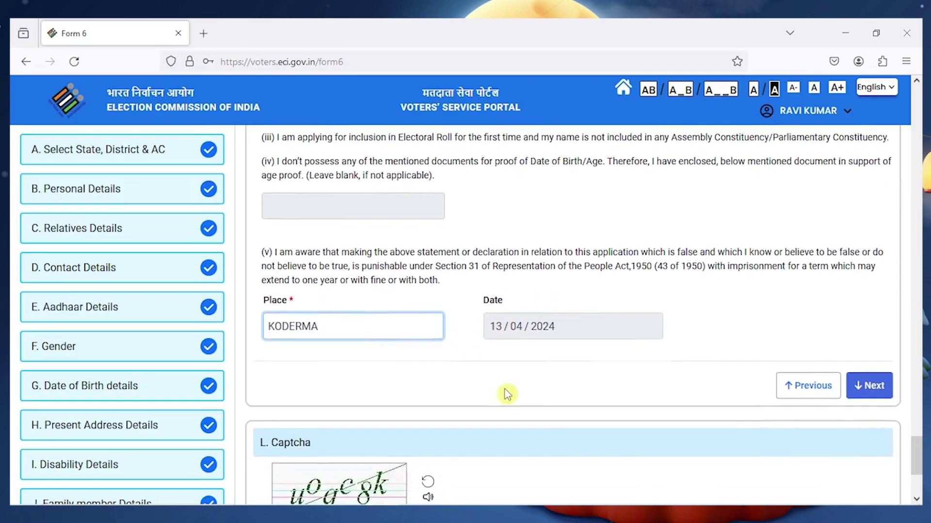
{"action": "scroll", "coordinate": [507, 394], "scroll_direction": "down", "scroll_amount": 2}
Step: Enter the captcha text and request an OTP to the registered mobile
{"action": "left_click", "coordinate": [866, 315]}
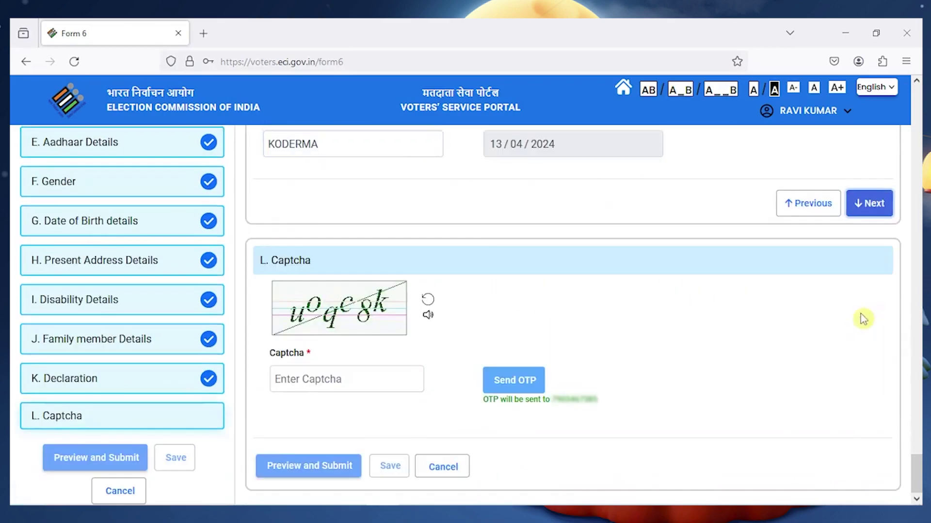
{"action": "left_click", "coordinate": [322, 378]}
{"action": "type", "text": "unmkcg"}
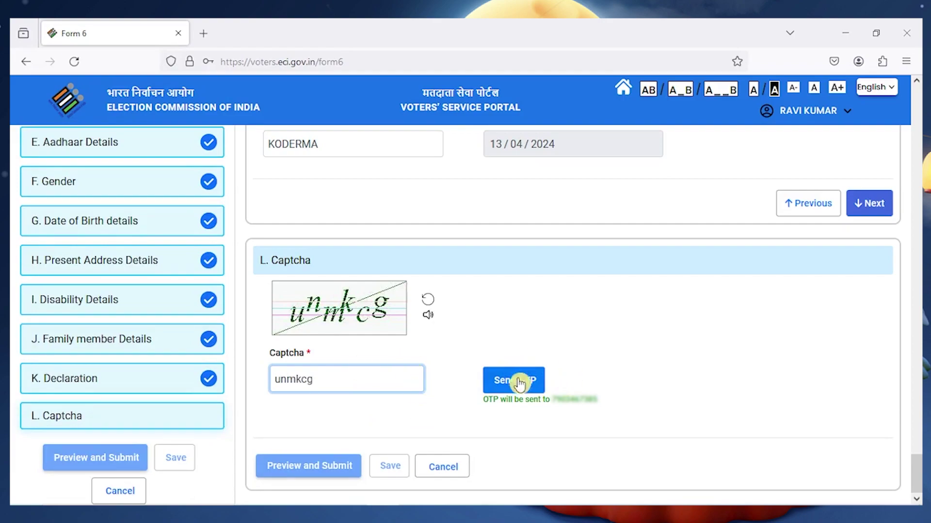
{"action": "left_click", "coordinate": [513, 380]}
Step: Type the received OTP into the Enter OTP field
{"action": "left_click", "coordinate": [334, 426]}
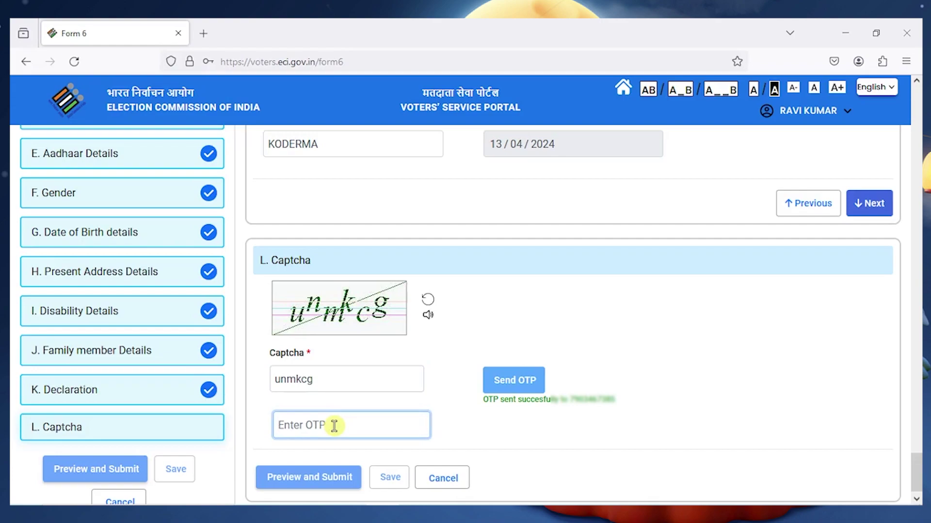
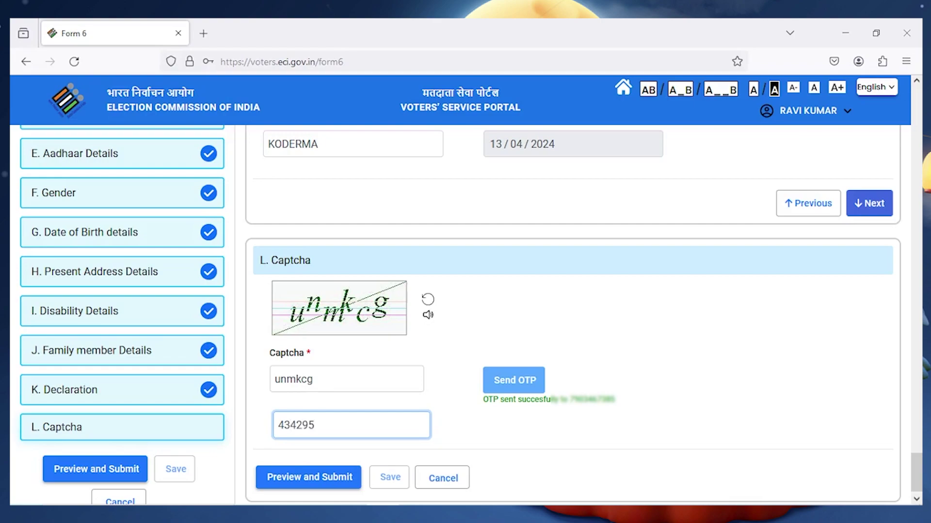
{"action": "scroll", "coordinate": [333, 426], "scroll_direction": "down", "scroll_amount": 1}
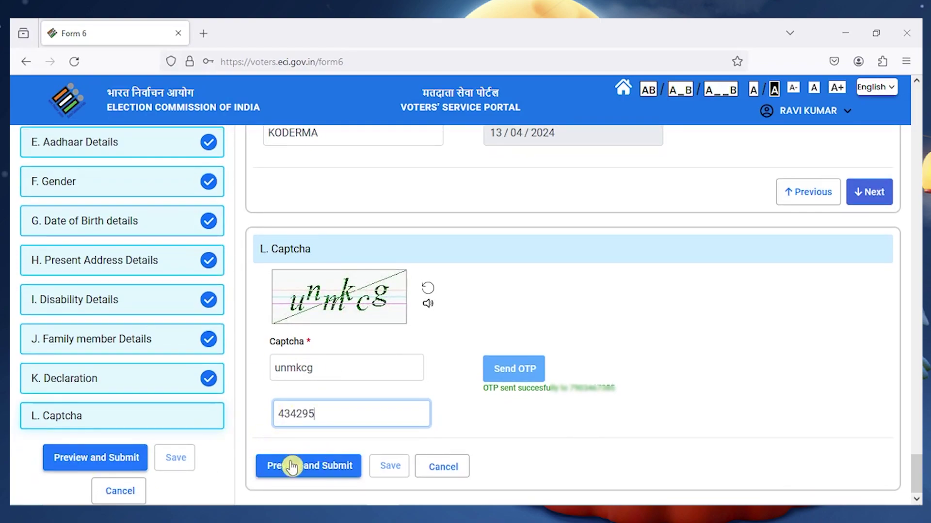
{"action": "left_click", "coordinate": [312, 469]}
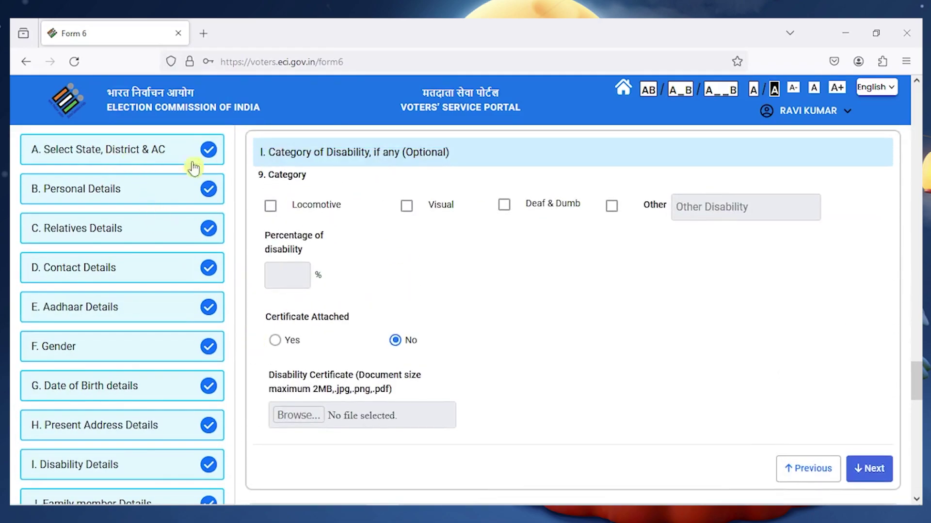
{"action": "scroll", "coordinate": [413, 283], "scroll_direction": "down", "scroll_amount": 4}
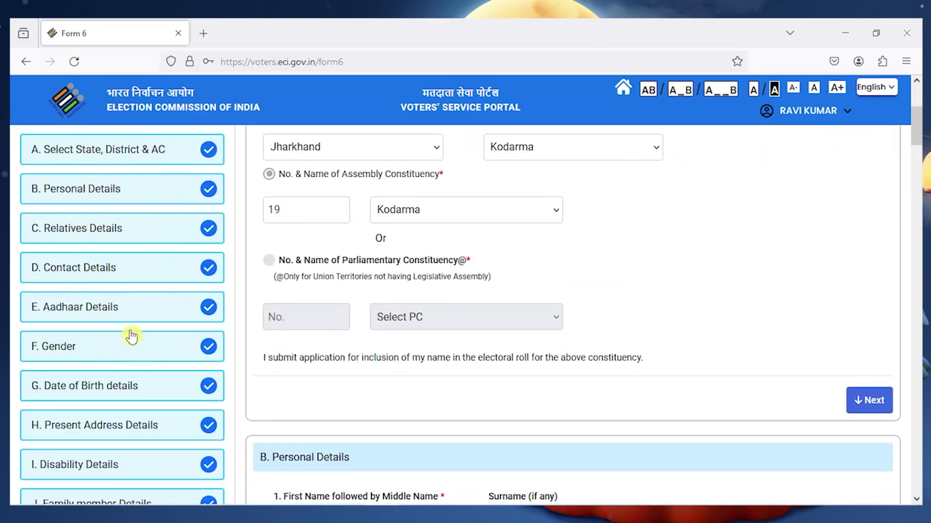
{"action": "scroll", "coordinate": [133, 364], "scroll_direction": "down", "scroll_amount": 1}
{"action": "scroll", "coordinate": [357, 356], "scroll_direction": "down", "scroll_amount": 20}
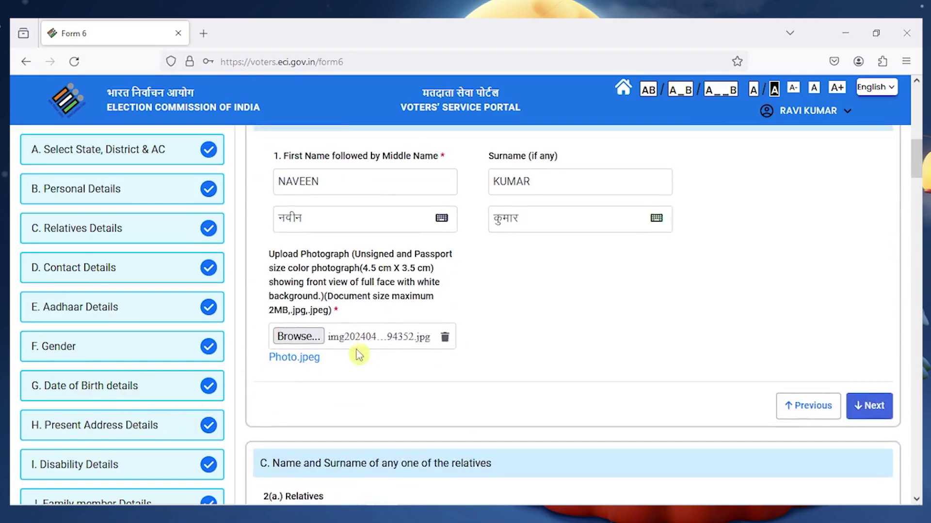
{"action": "scroll", "coordinate": [367, 374], "scroll_direction": "down", "scroll_amount": 20}
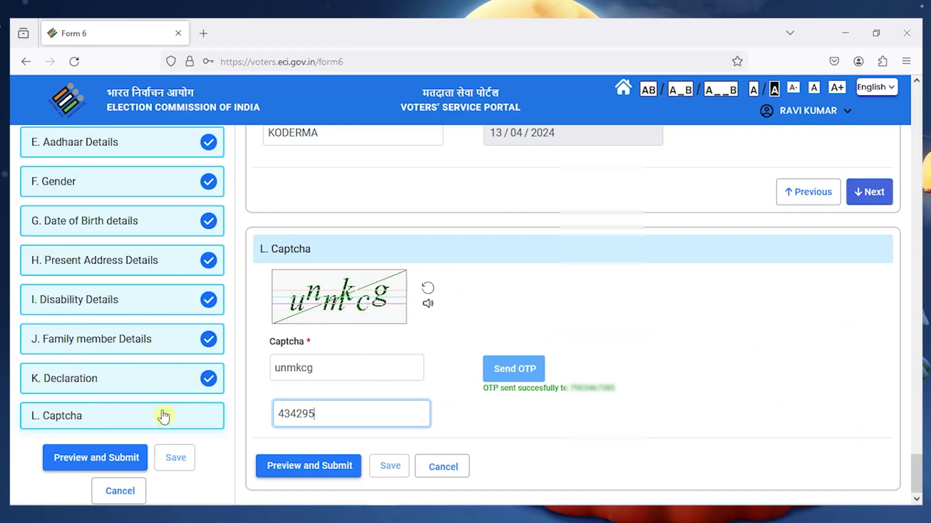
Step: Preview the filled Form 6 and scroll through it to the declaration and notes
{"action": "left_click", "coordinate": [304, 467]}
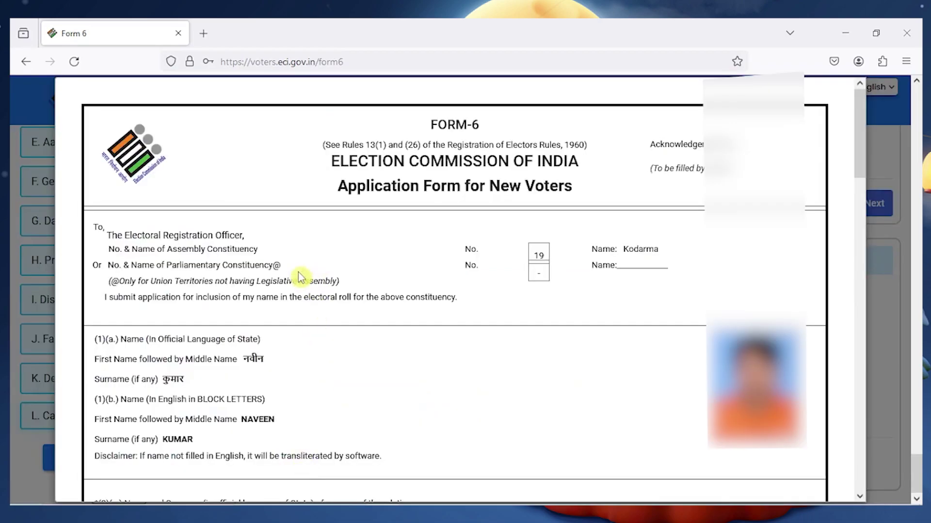
{"action": "scroll", "coordinate": [221, 381], "scroll_direction": "down", "scroll_amount": 3}
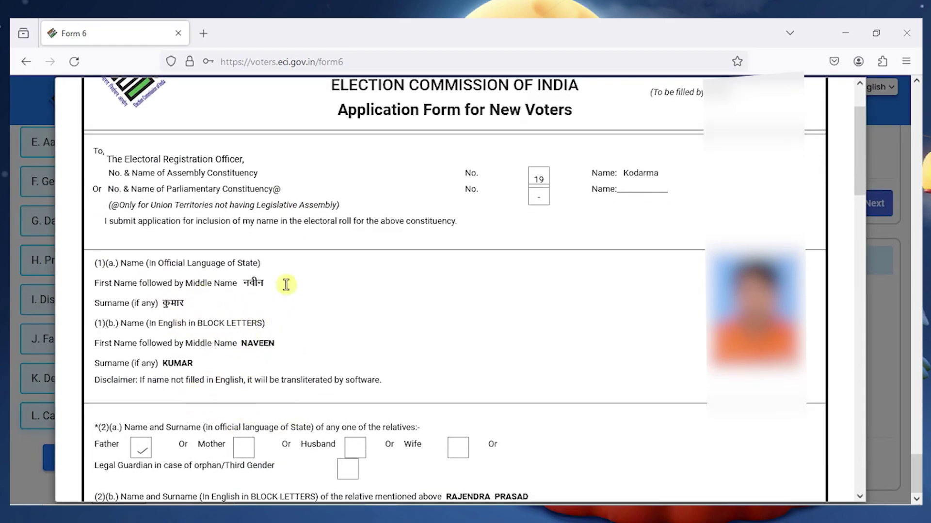
{"action": "scroll", "coordinate": [377, 301], "scroll_direction": "down", "scroll_amount": 6}
{"action": "scroll", "coordinate": [266, 344], "scroll_direction": "down", "scroll_amount": 12}
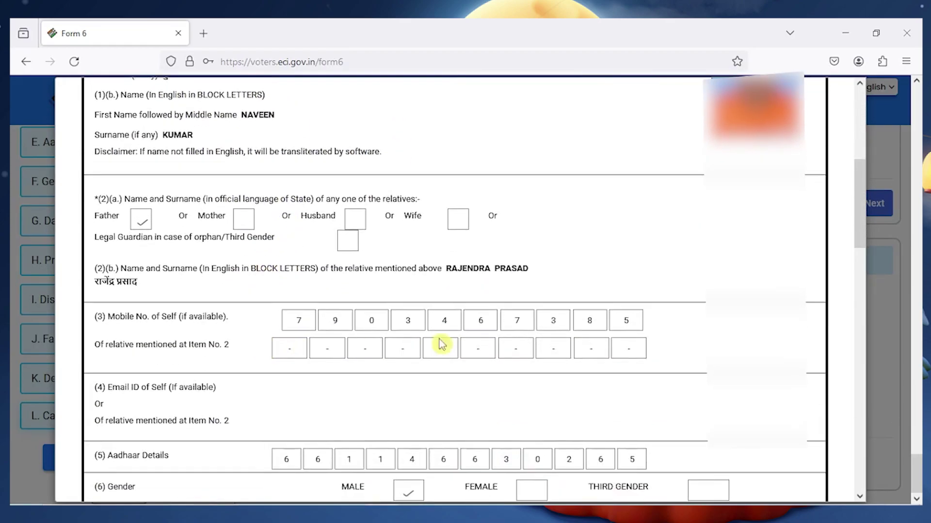
{"action": "scroll", "coordinate": [279, 371], "scroll_direction": "down", "scroll_amount": 15}
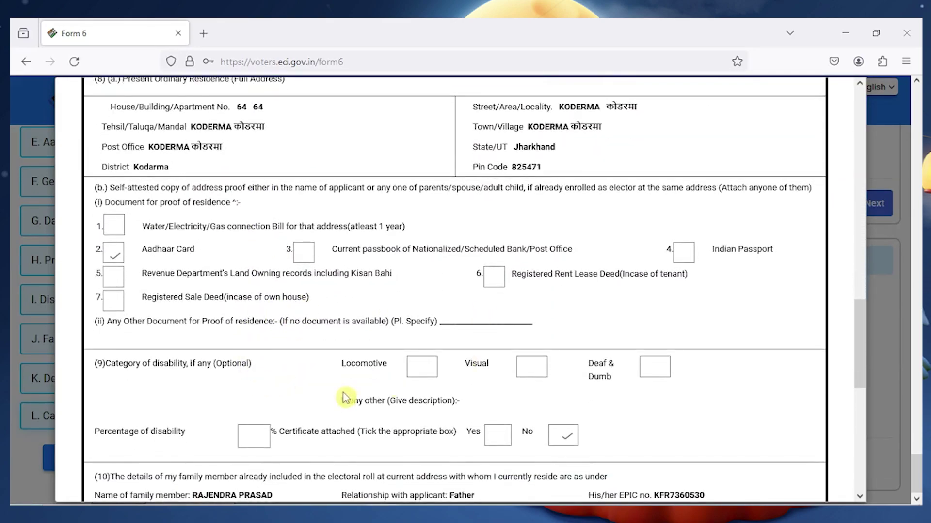
{"action": "scroll", "coordinate": [347, 399], "scroll_direction": "down", "scroll_amount": 6}
{"action": "scroll", "coordinate": [266, 381], "scroll_direction": "down", "scroll_amount": 7}
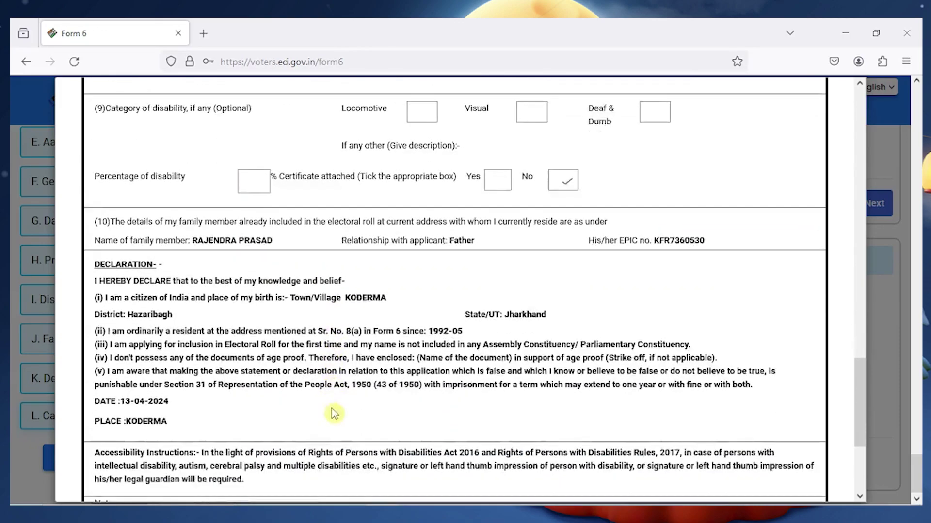
{"action": "scroll", "coordinate": [339, 378], "scroll_direction": "down", "scroll_amount": 3}
{"action": "scroll", "coordinate": [356, 359], "scroll_direction": "down", "scroll_amount": 2}
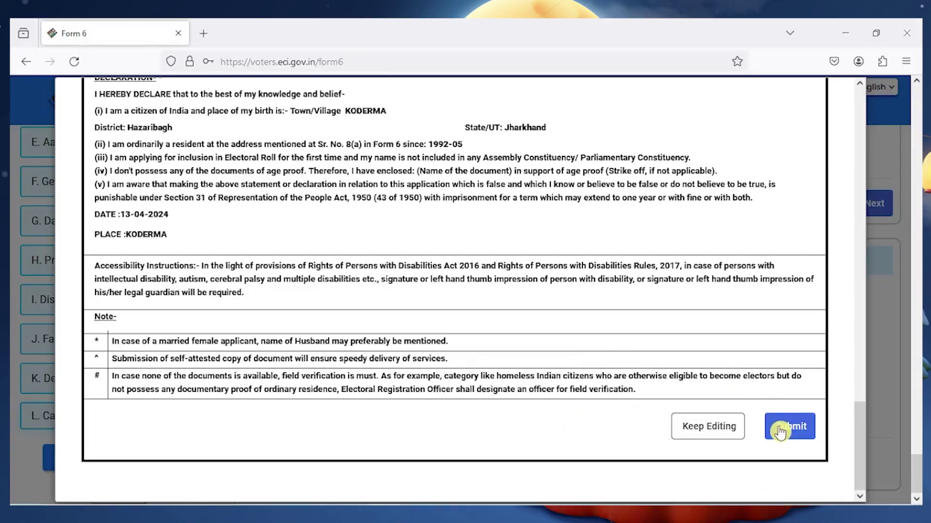
Step: Submit the Form 6 application, confirm with YES, and download the acknowledgement
{"action": "left_click", "coordinate": [819, 448]}
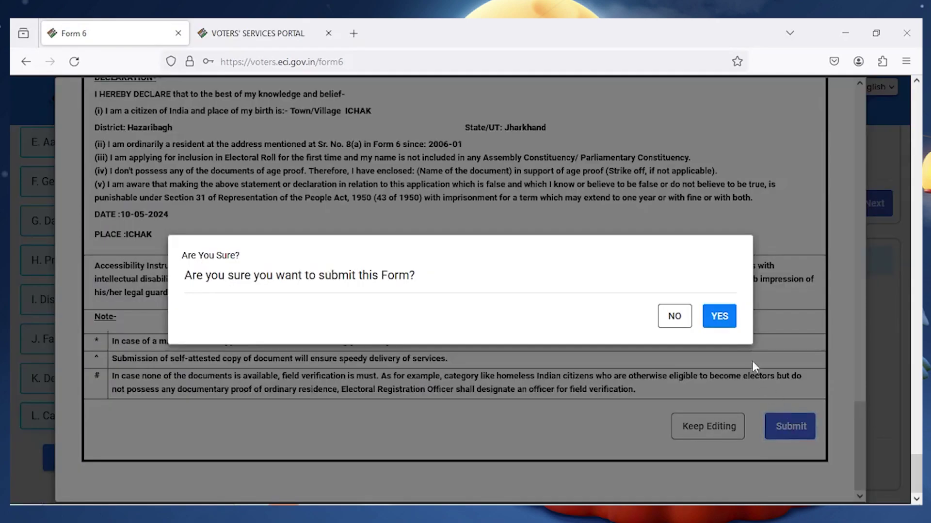
{"action": "left_click", "coordinate": [718, 317]}
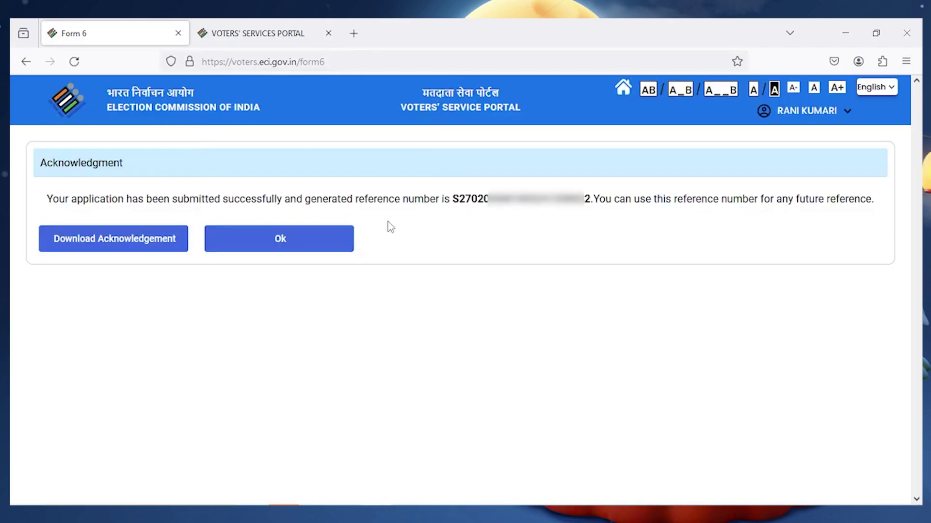
{"action": "left_click", "coordinate": [125, 246]}
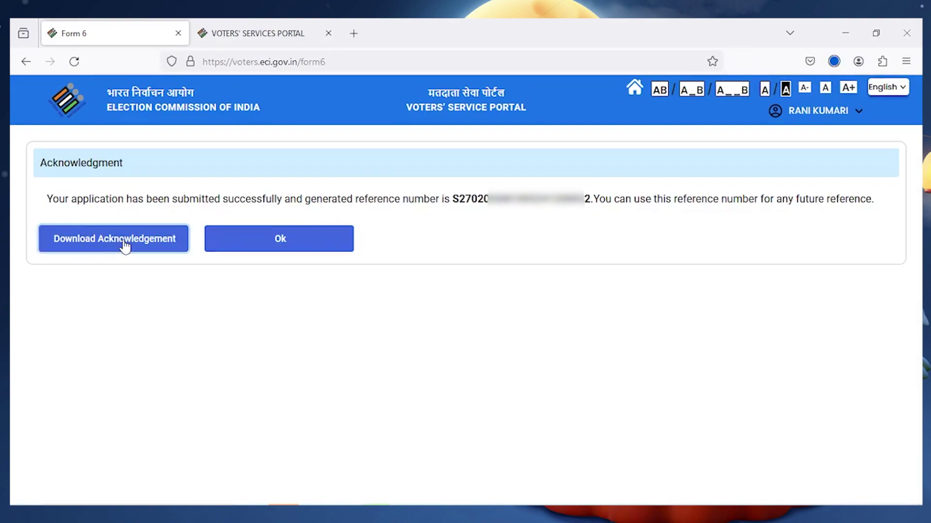